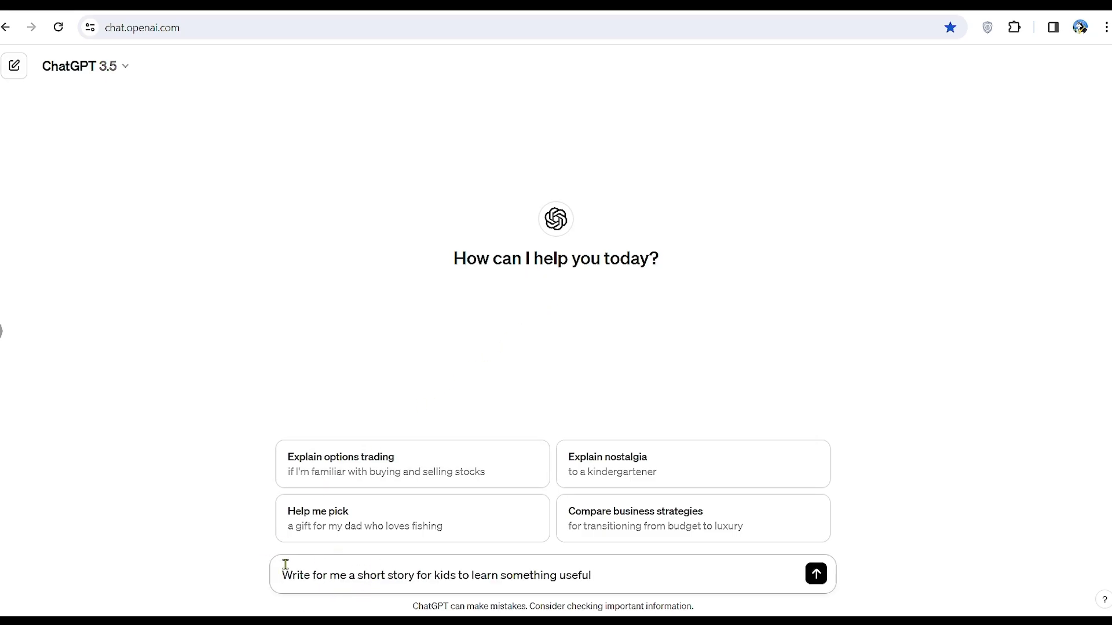
Submit the prompt "Write for me a short story for kids to learn something useful"
drag(282, 575, 325, 576)
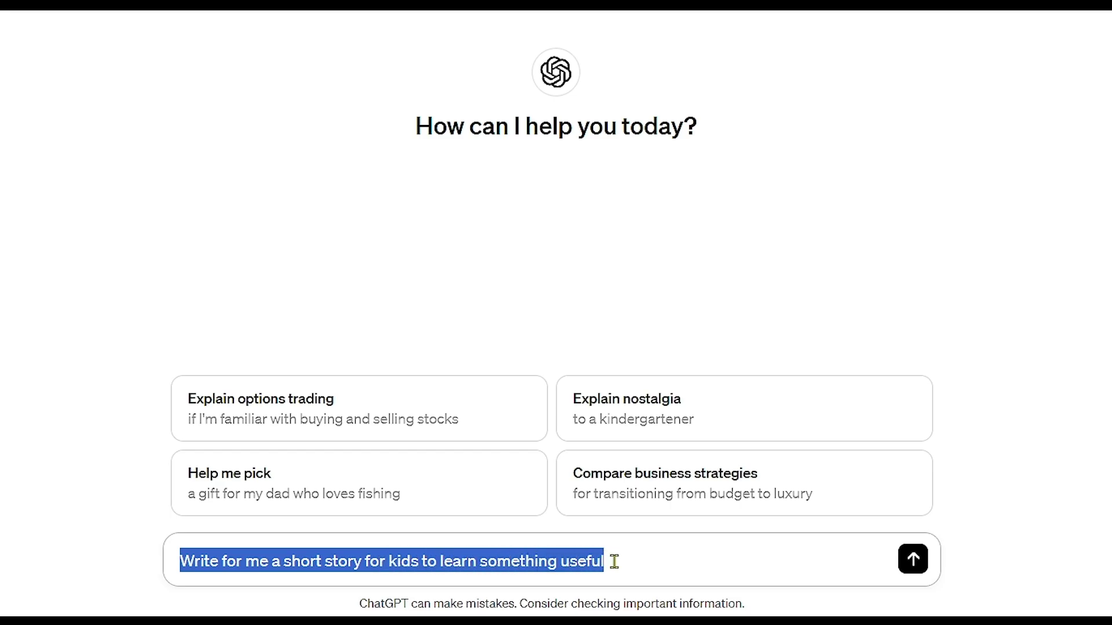
key(Return)
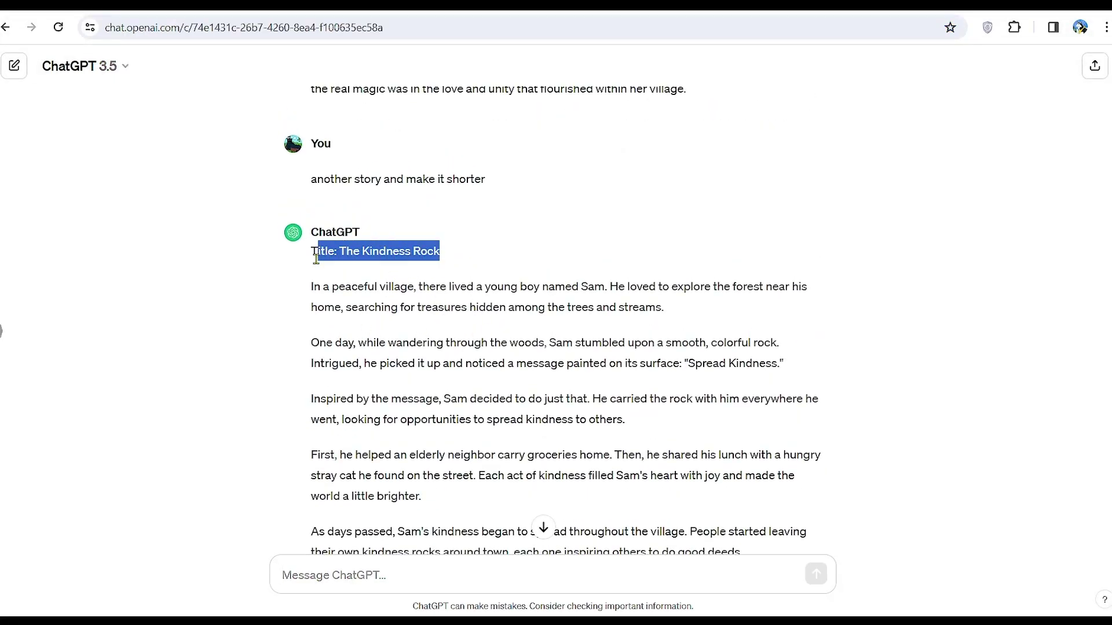
Copy the whole story "The Kindness Rock", including its title, and paste it into the blank Google Docs document
scroll(464, 348, down, 1)
scroll(494, 353, up, 1)
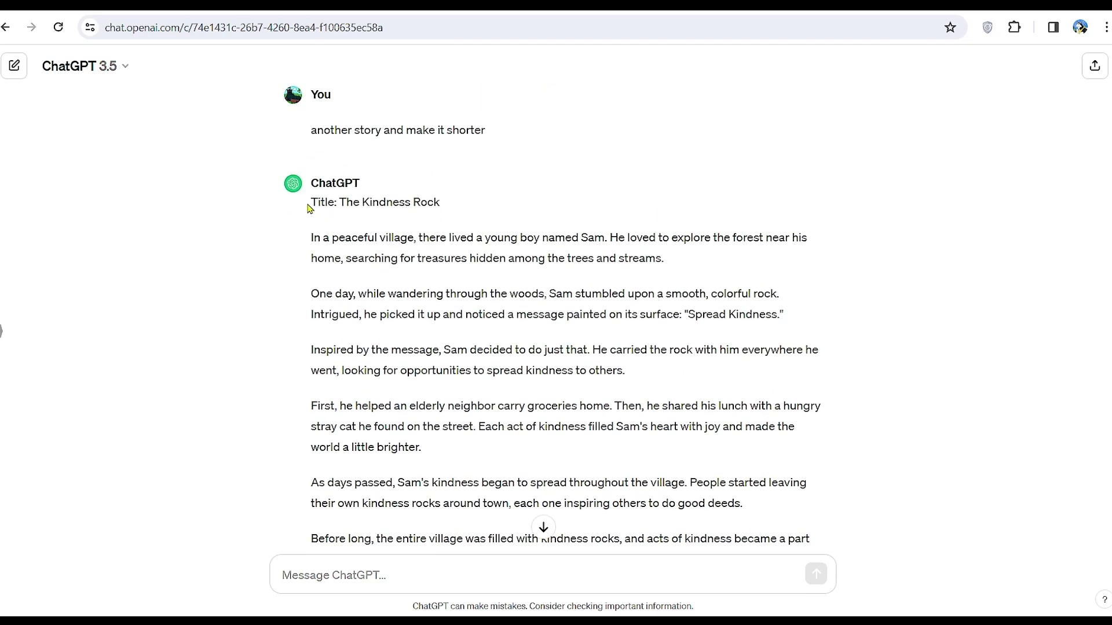
drag(357, 220, 672, 491)
scroll(471, 290, down, 2)
right_click(609, 467)
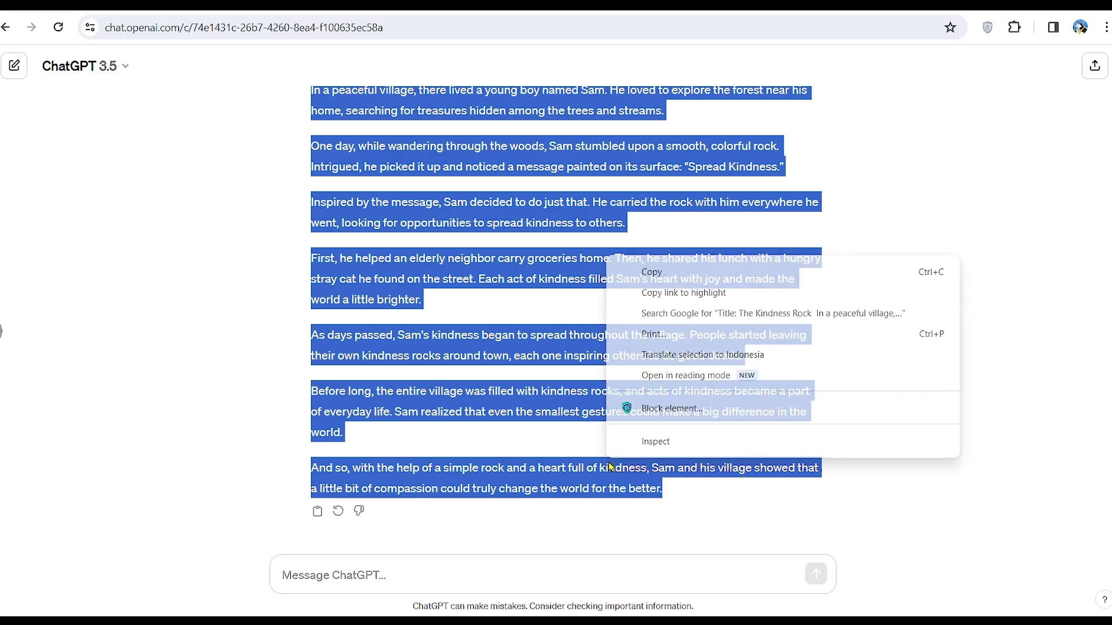
click(658, 283)
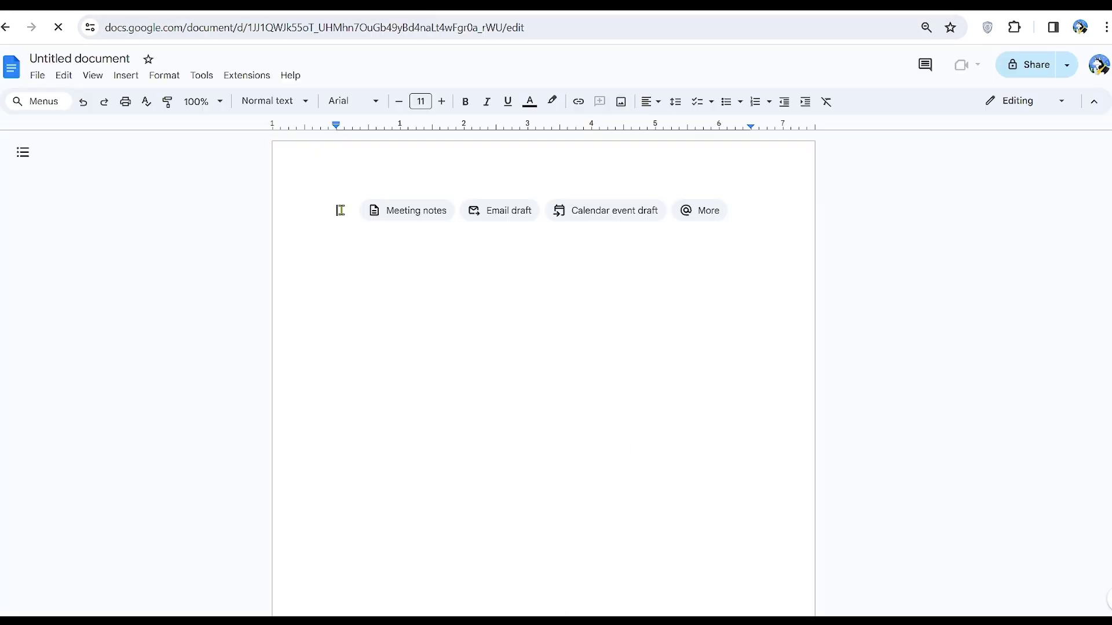
right_click(342, 213)
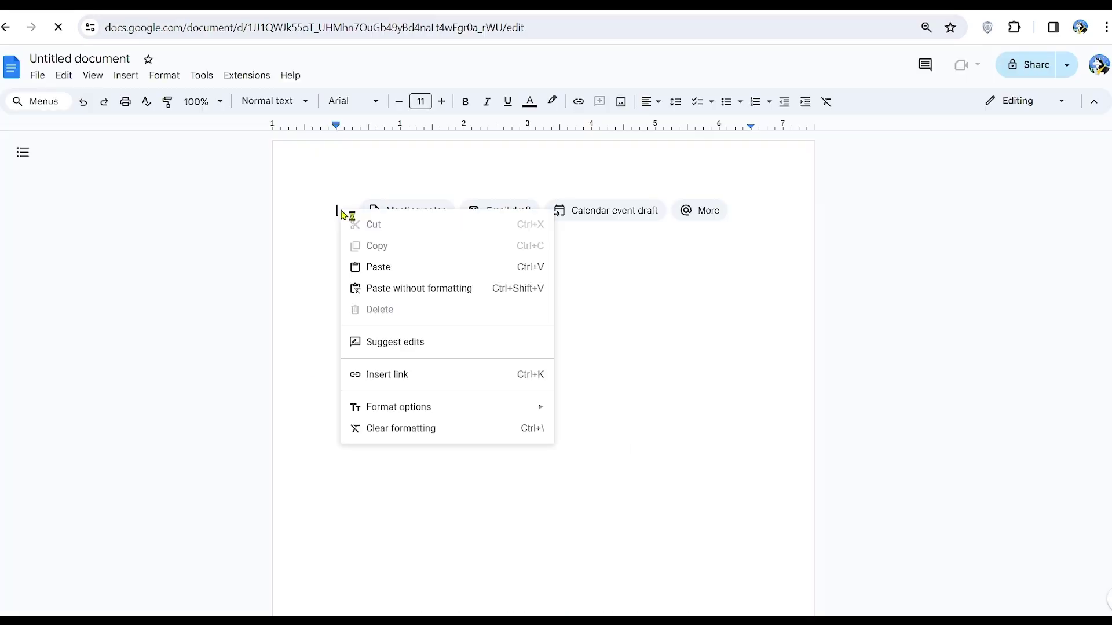
click(399, 268)
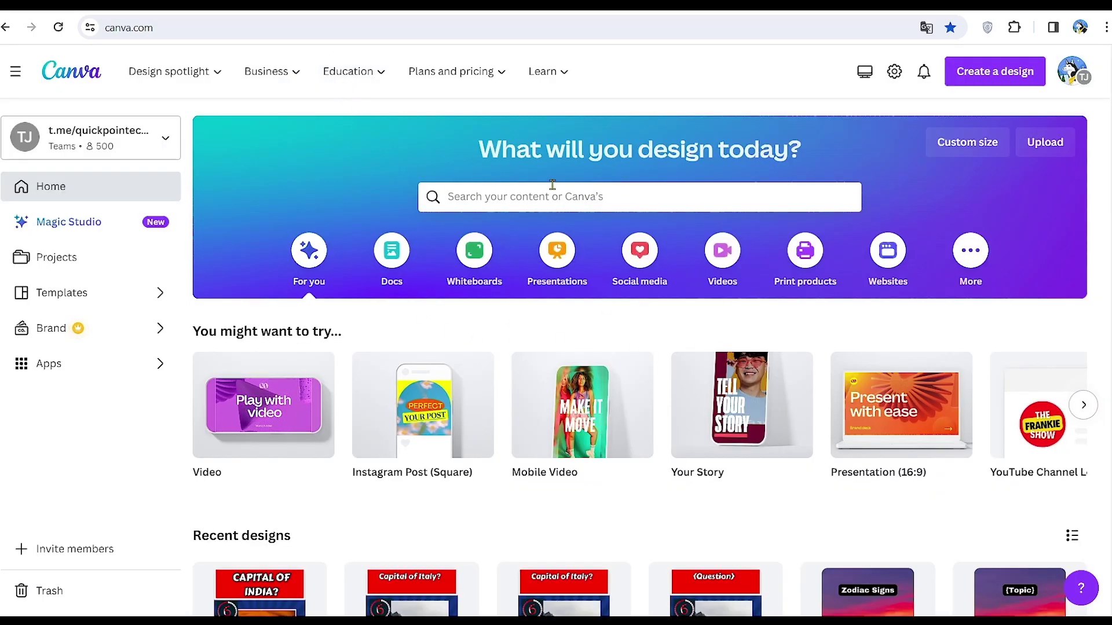
In Canva, search for "book story", pick the Story Book 8 × 8 in design type and create a blank Story Book
click(486, 192)
text(book s)
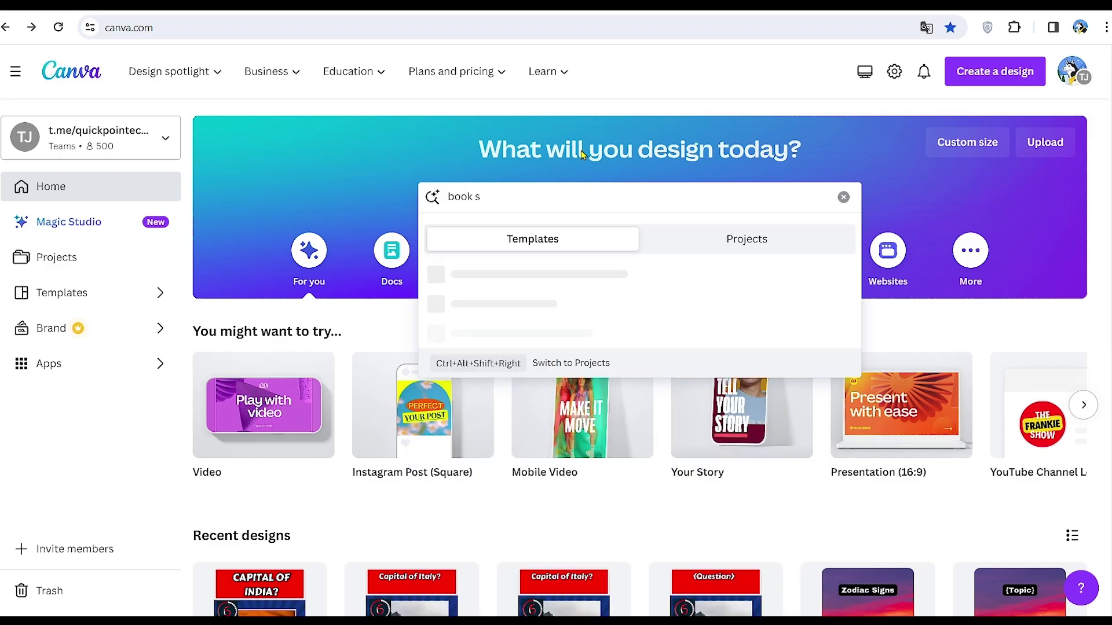
text(tory)
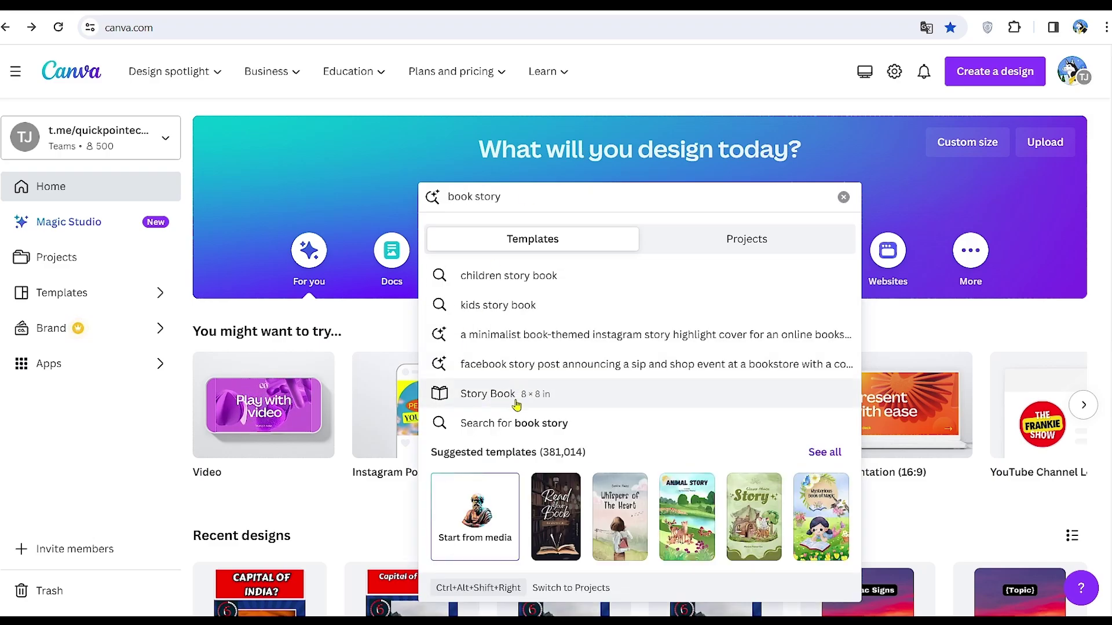
click(516, 405)
scroll(505, 401, down, 3)
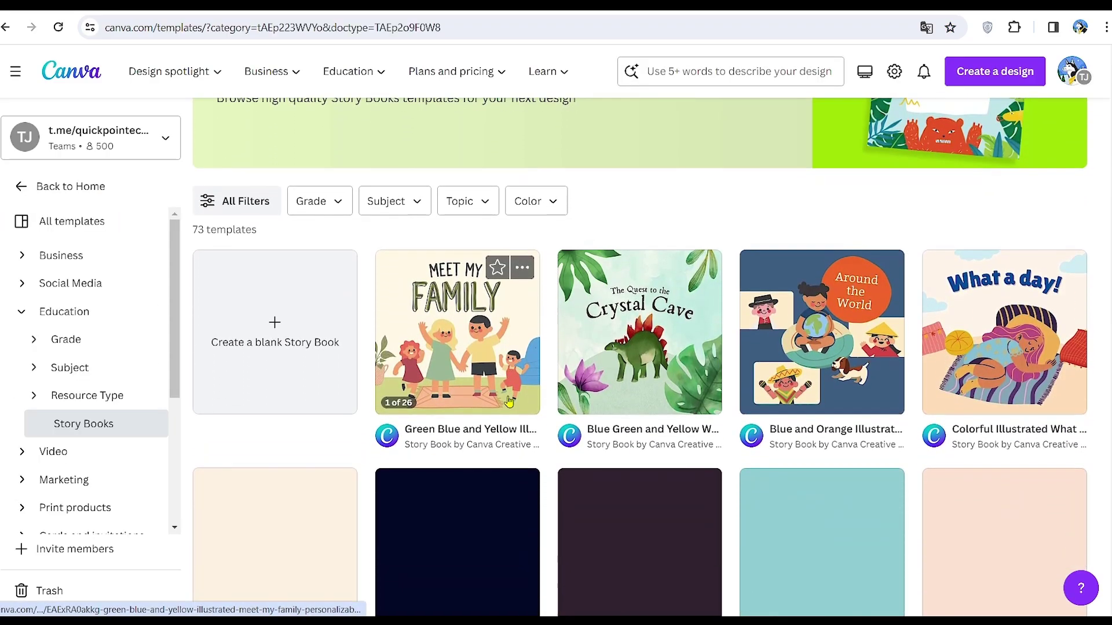
scroll(509, 401, down, 1)
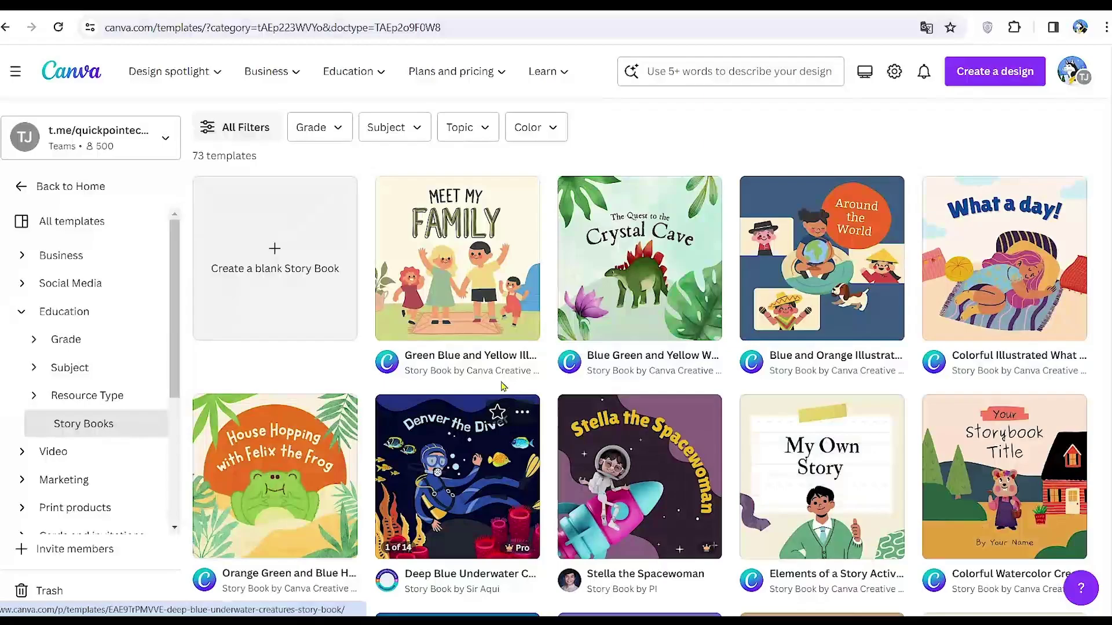
click(283, 248)
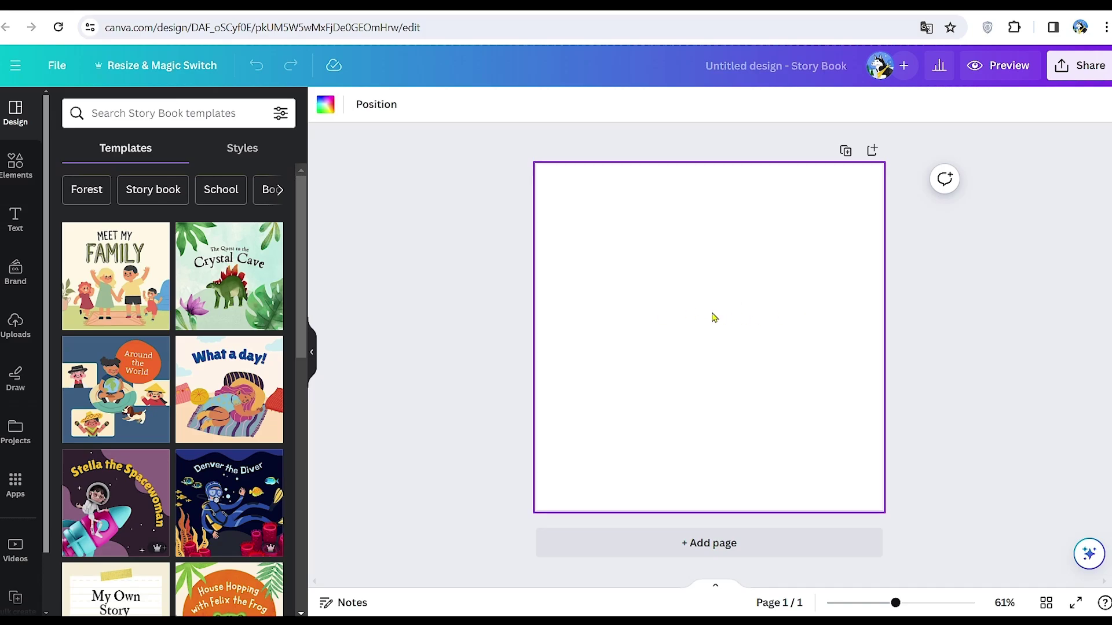
Set the blank page's background to the pale yellow solid color #F8E9AE
click(326, 106)
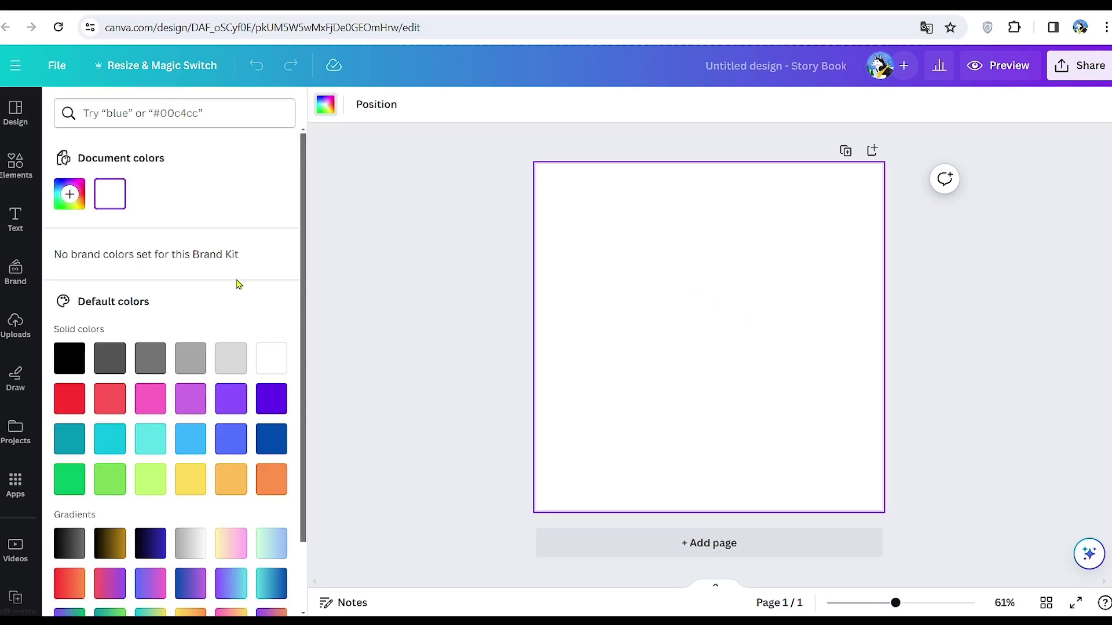
click(191, 480)
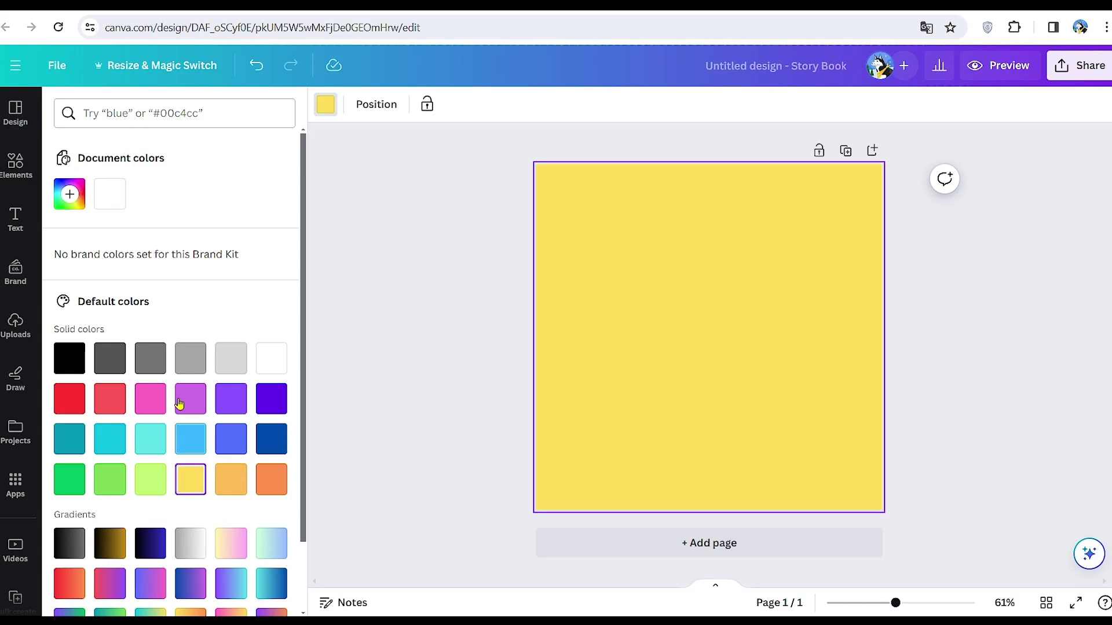
click(72, 195)
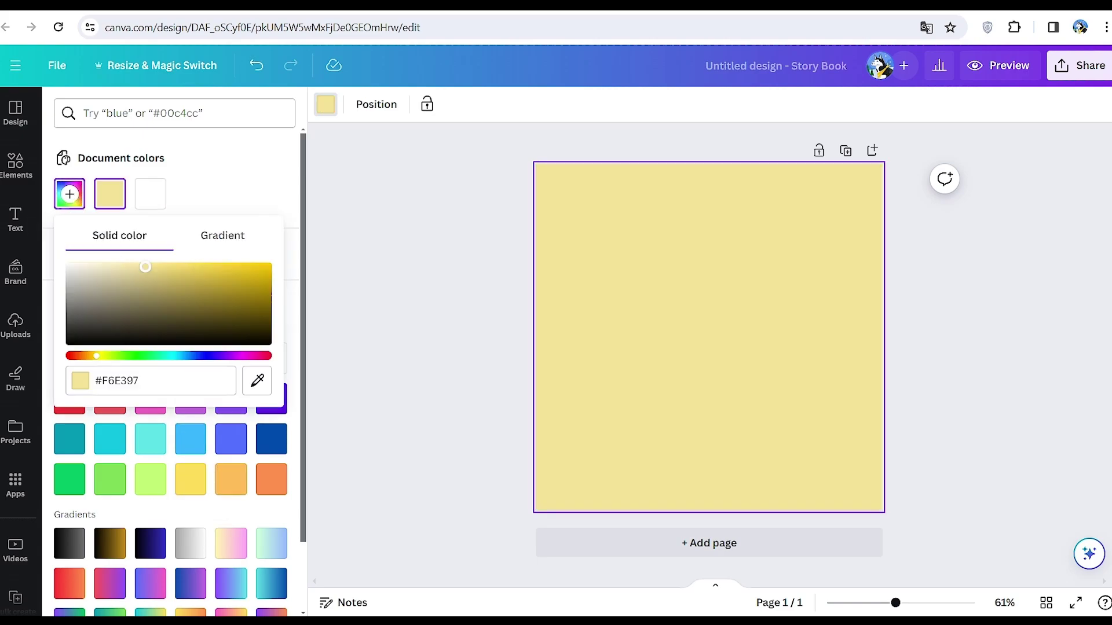
drag(145, 267, 134, 267)
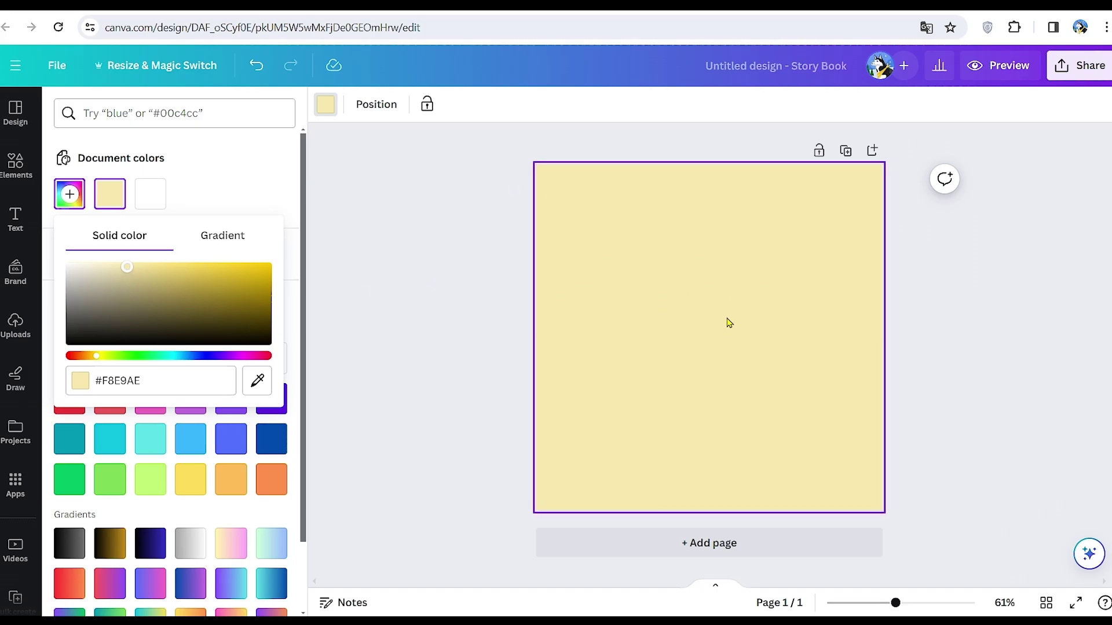
Insert the wide, wavy-bottomed frame from the Blob frames collection onto the page
click(30, 182)
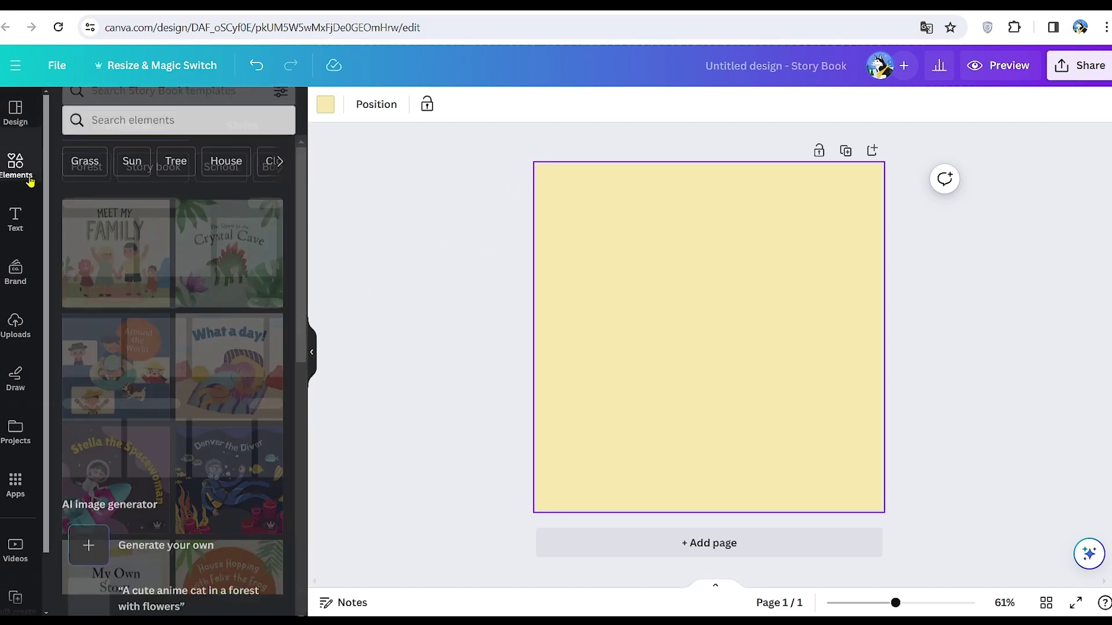
scroll(186, 296, down, 2)
scroll(187, 296, down, 13)
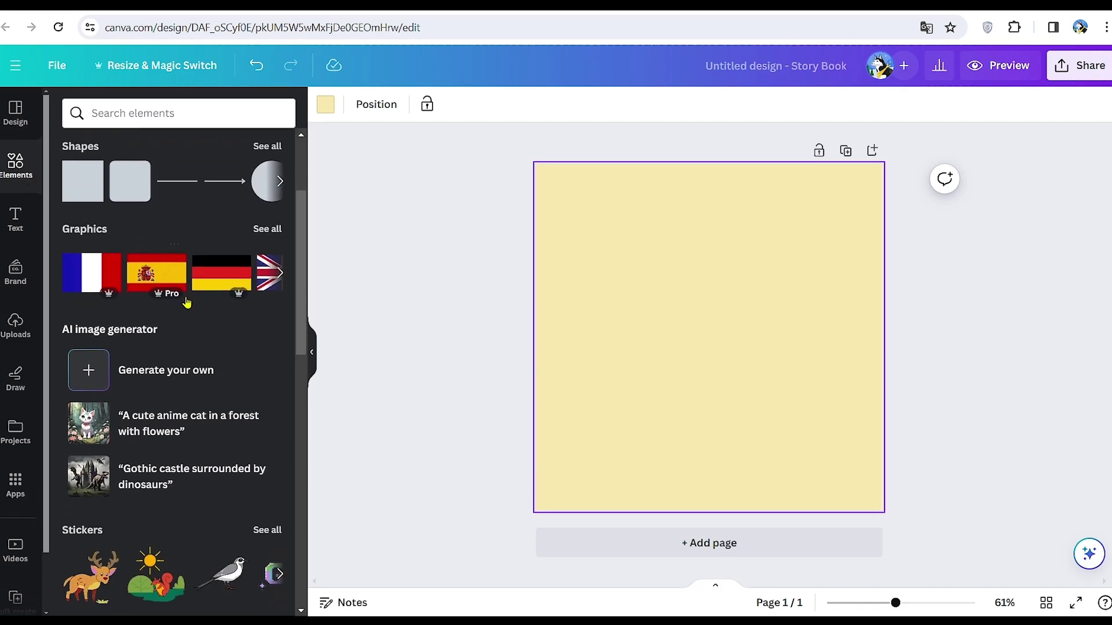
scroll(186, 308, down, 3)
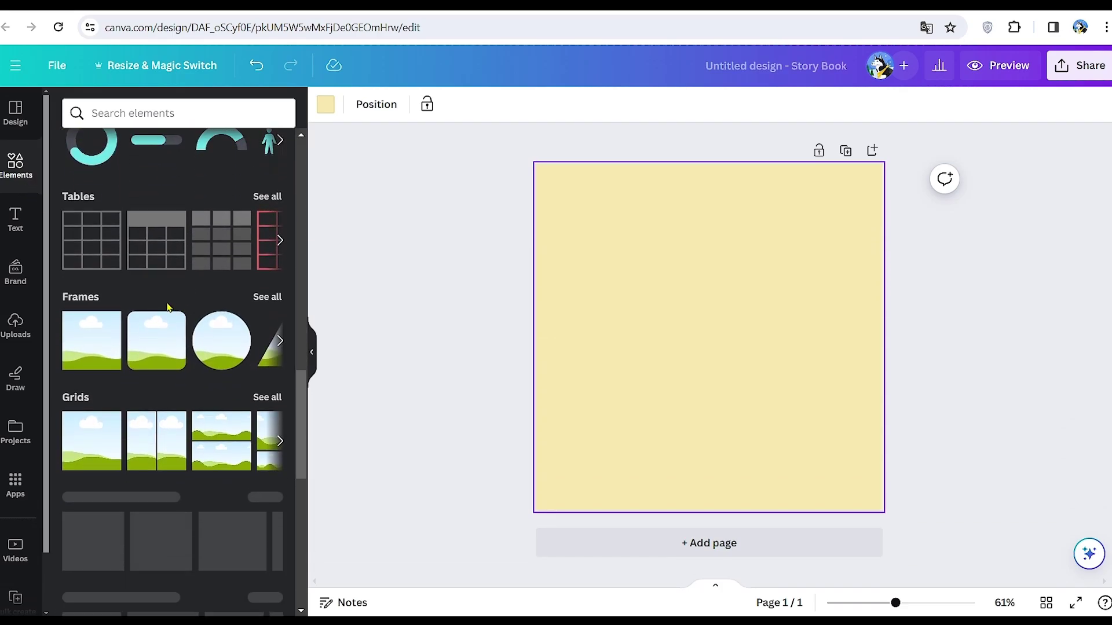
click(274, 297)
scroll(272, 304, down, 5)
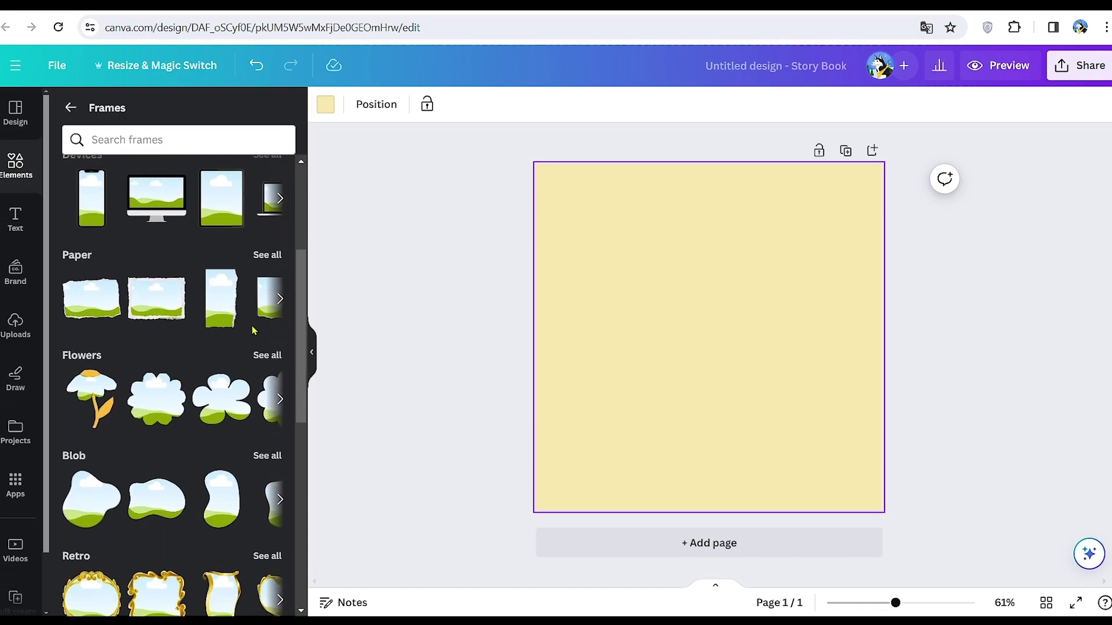
scroll(169, 347, down, 2)
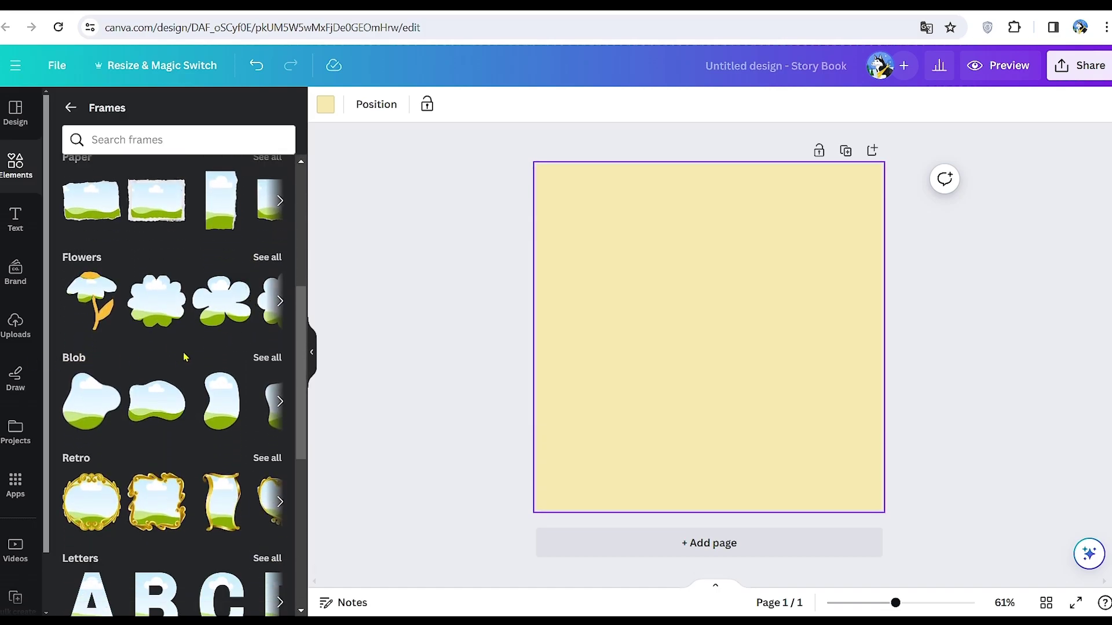
click(270, 360)
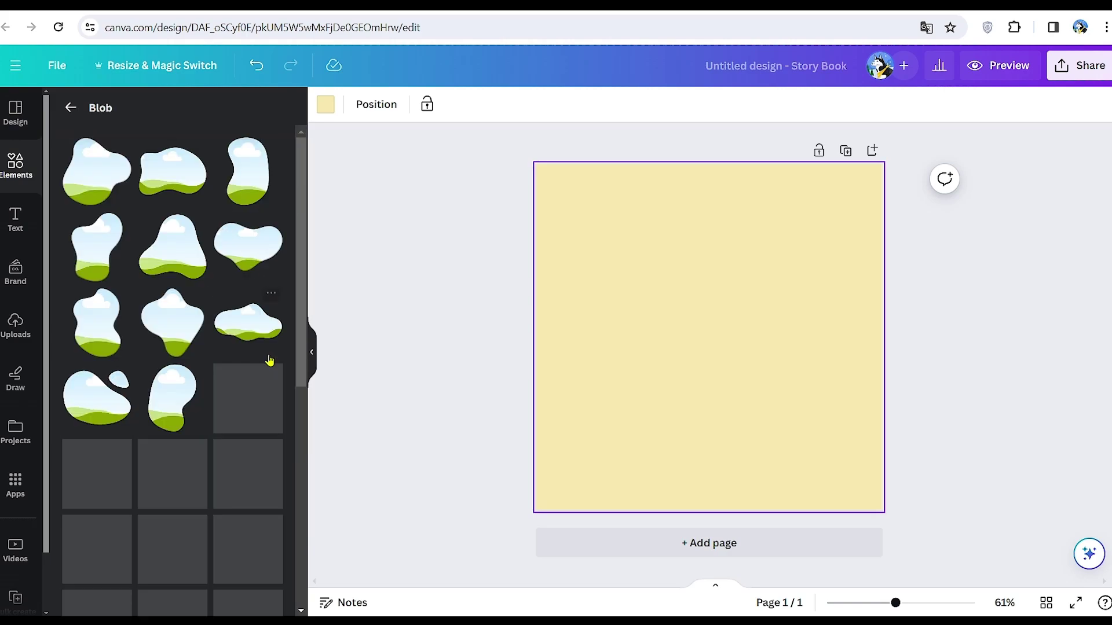
click(170, 183)
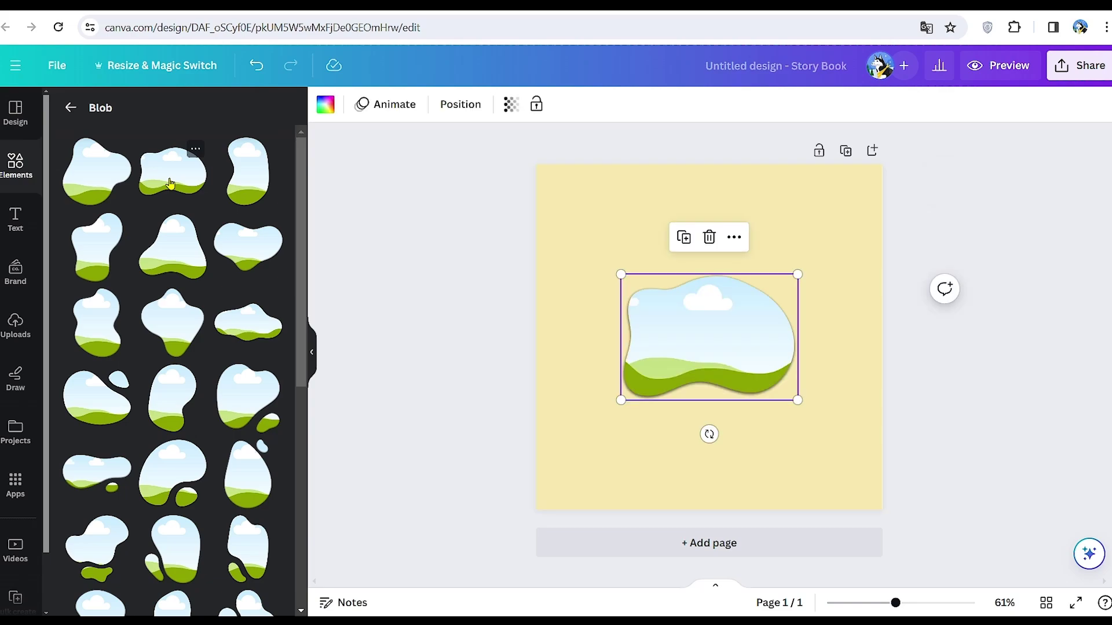
Enlarge the blob frame to about 80% of the page width and place it in the lower part of the page
drag(797, 400, 845, 433)
key(ctrl+z)
drag(798, 400, 849, 434)
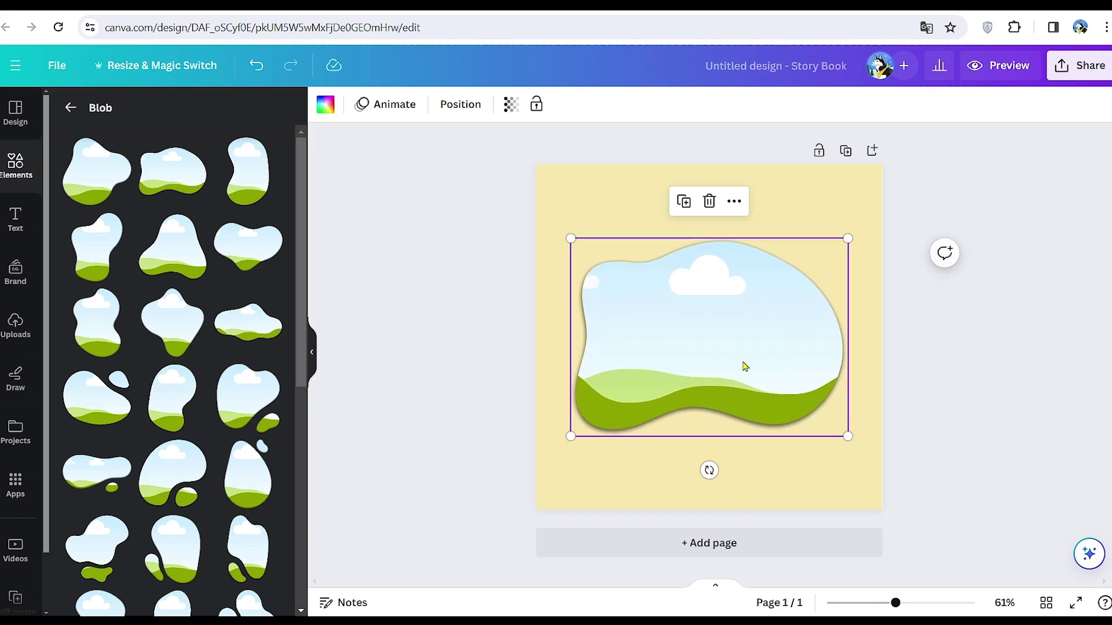
Copy the story's opening clause, up to the boy's name, from Google Docs and place it above the frame on the Canva page
key(ctrl+Tab)
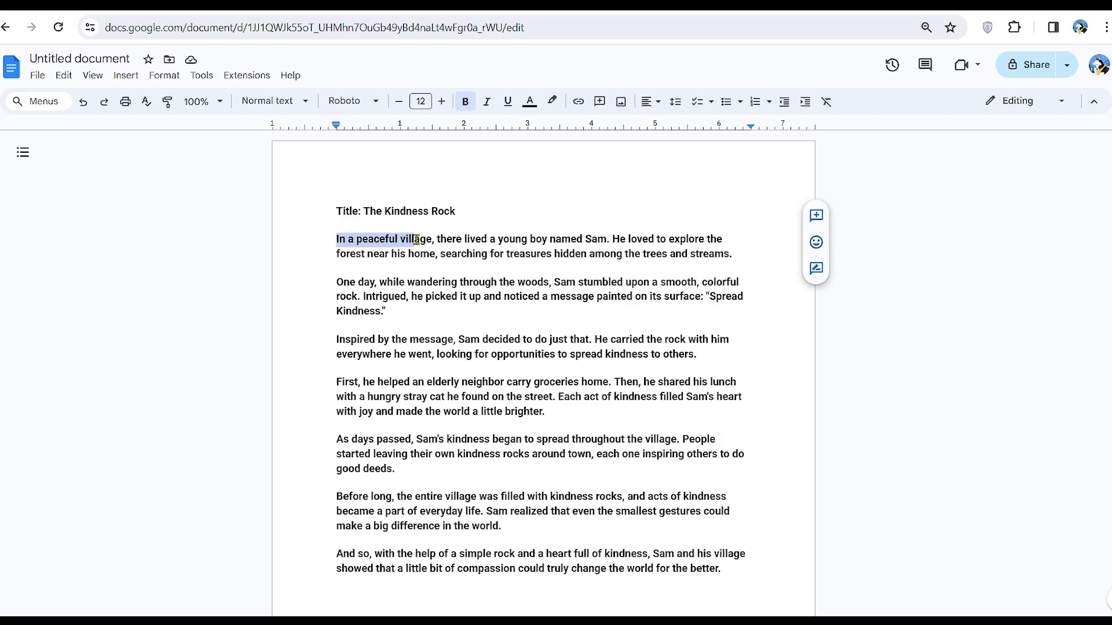
right_click(605, 238)
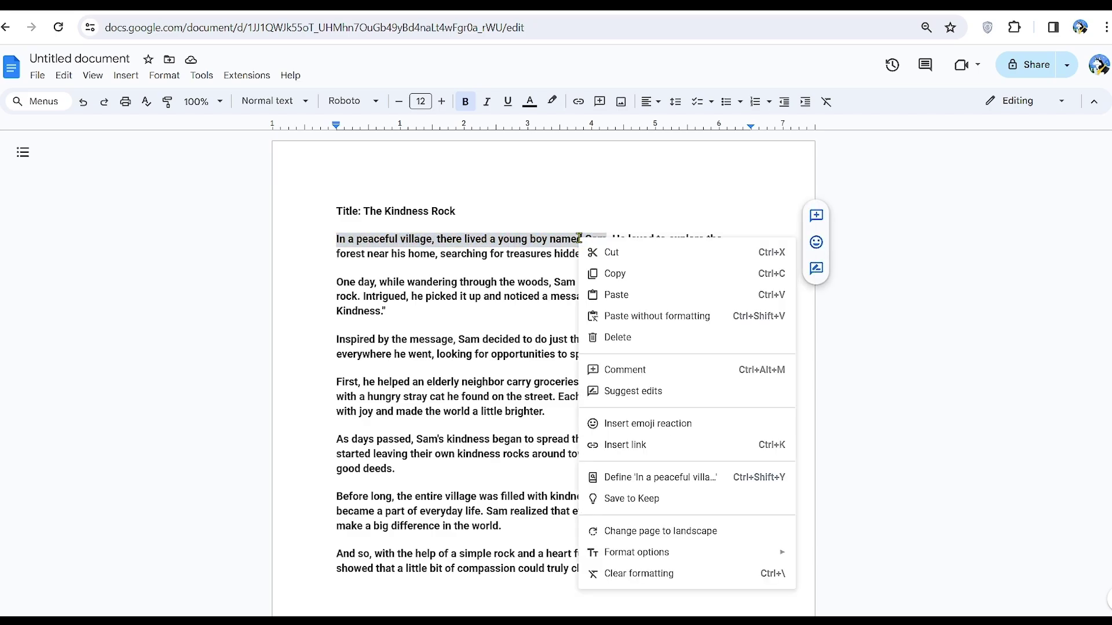
click(615, 272)
key(ctrl+shift+Tab)
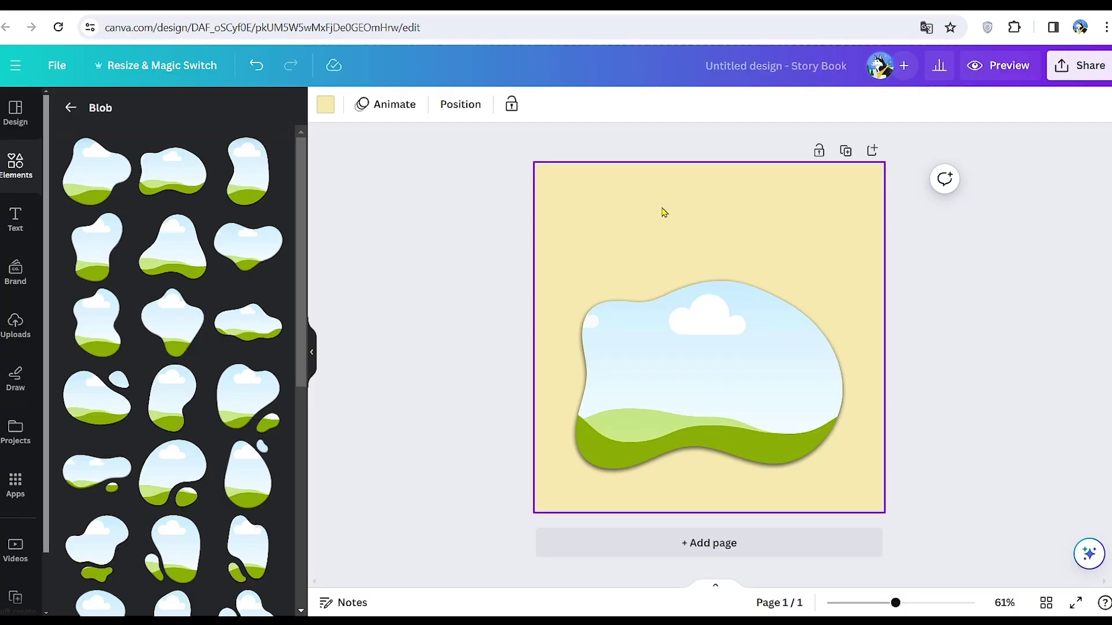
key(ctrl+v)
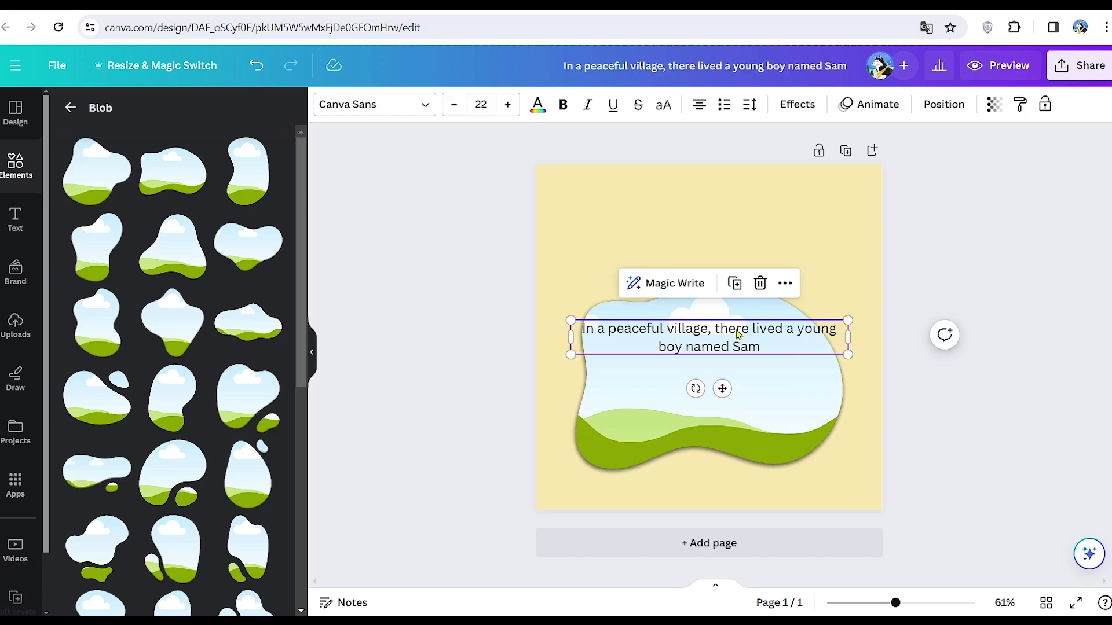
drag(736, 339, 735, 217)
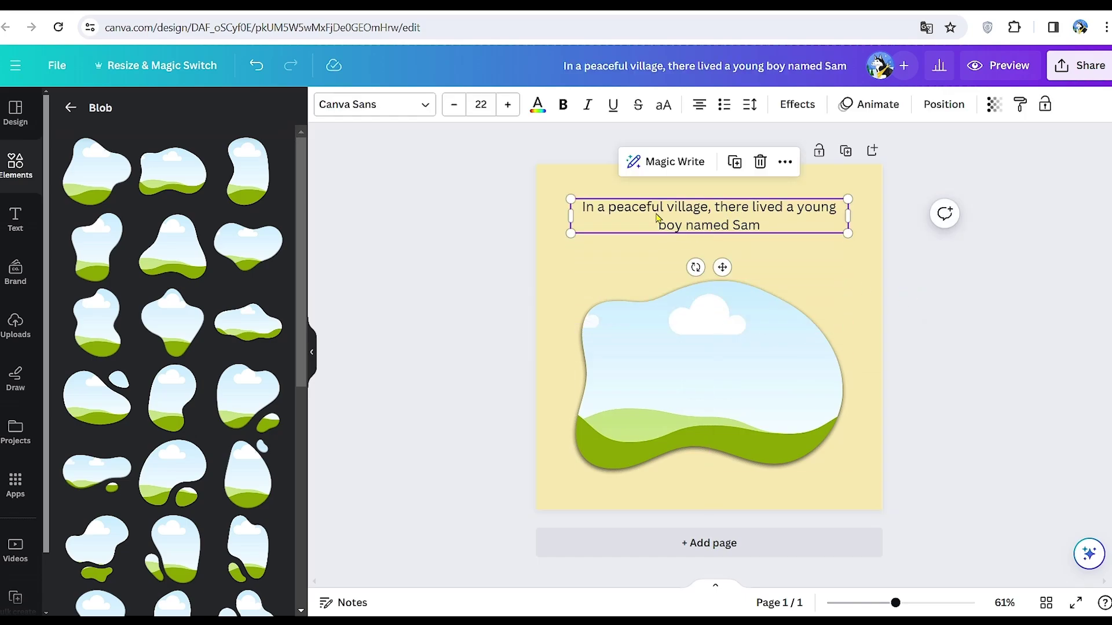
Format the story text as bold Comic Sans and narrow its text box to about the frame's width
click(421, 108)
drag(298, 220, 299, 406)
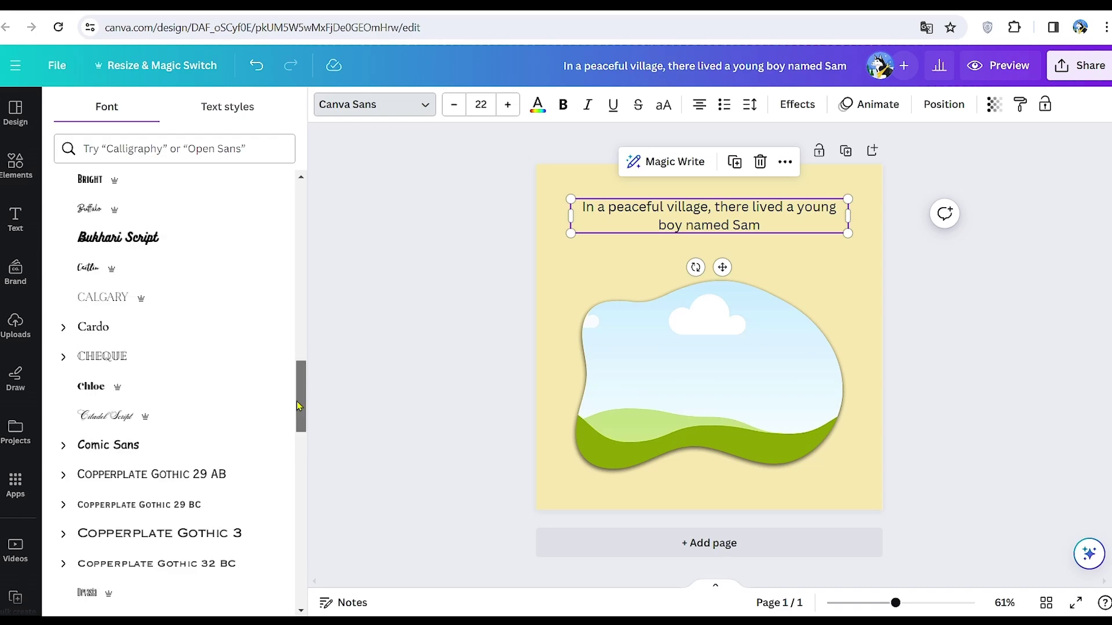
scroll(270, 398, down, 1)
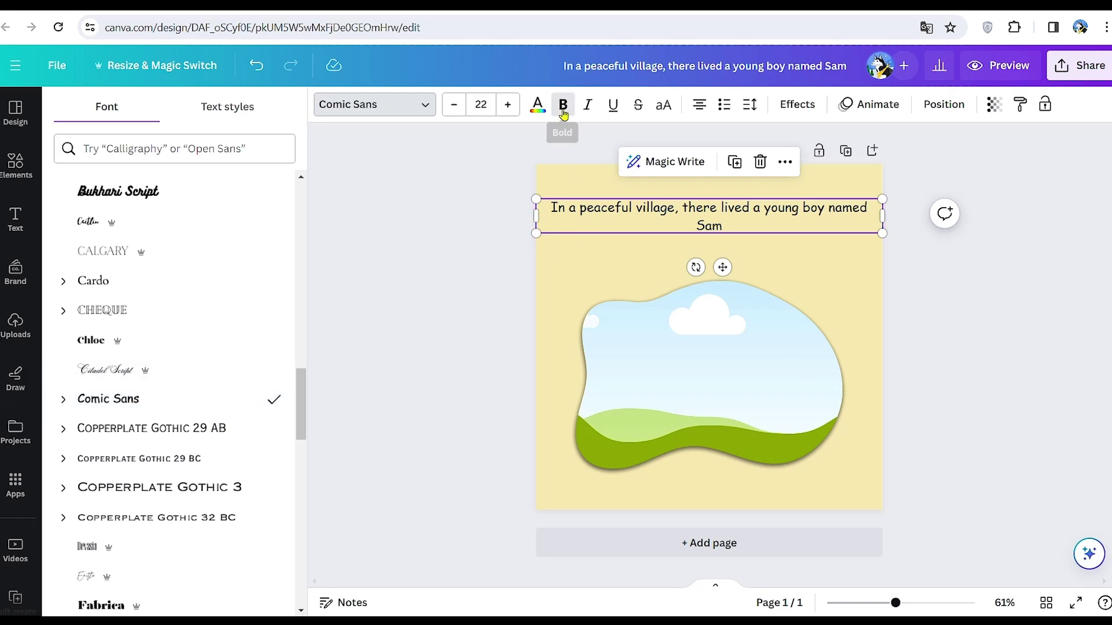
drag(884, 207, 844, 216)
drag(533, 214, 568, 216)
drag(882, 216, 849, 220)
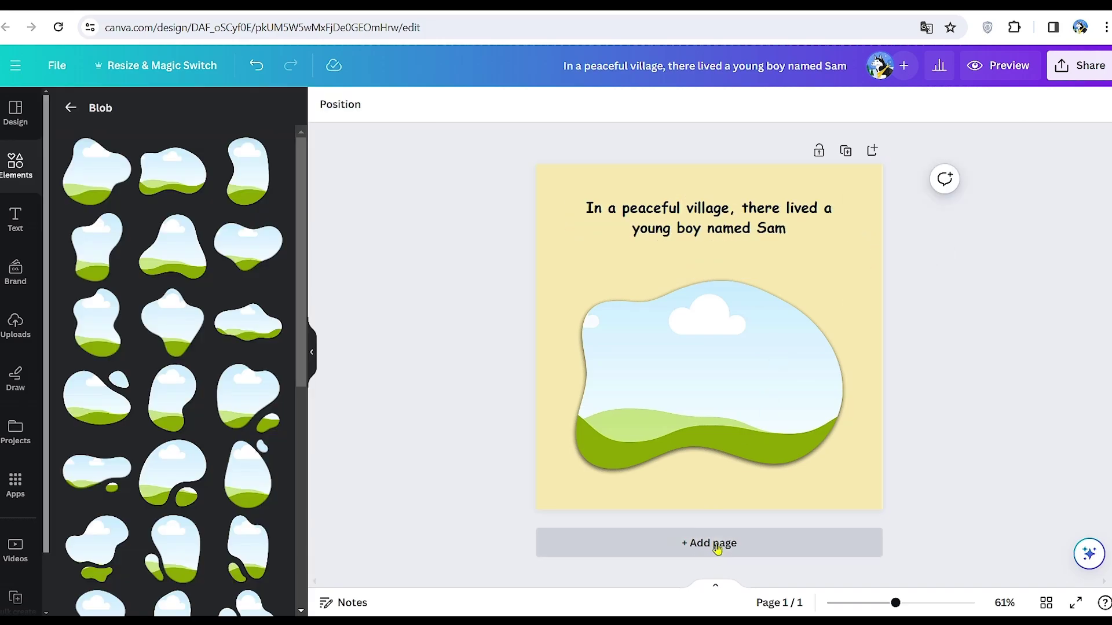
Add a second page with a tall blob frame, enlarged to about 70% of the page height and aligned to the page's right margin
click(717, 547)
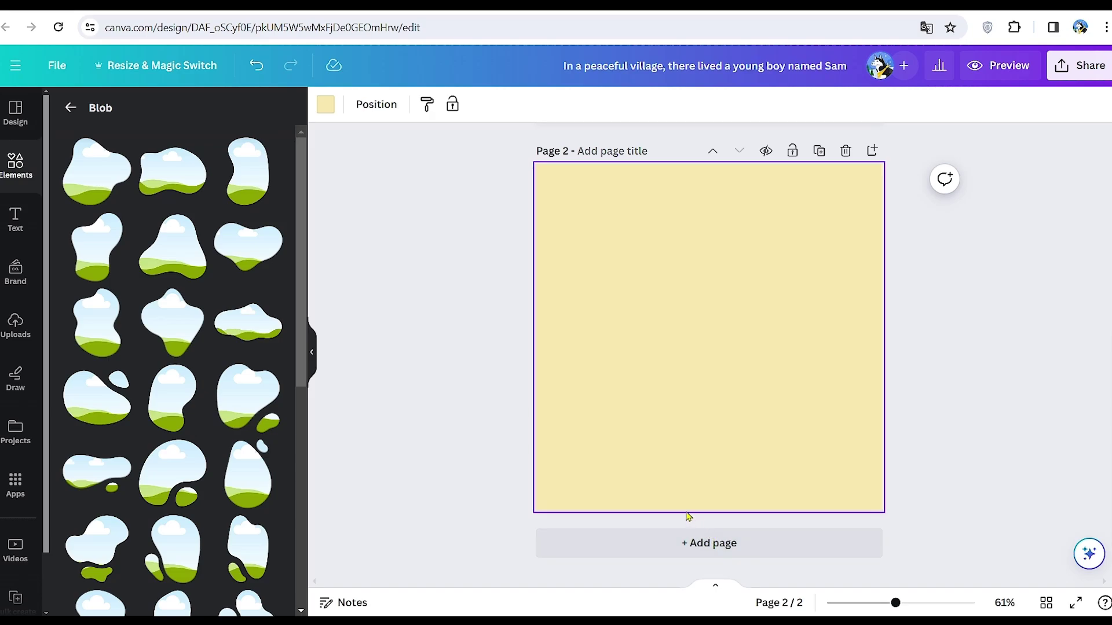
click(272, 191)
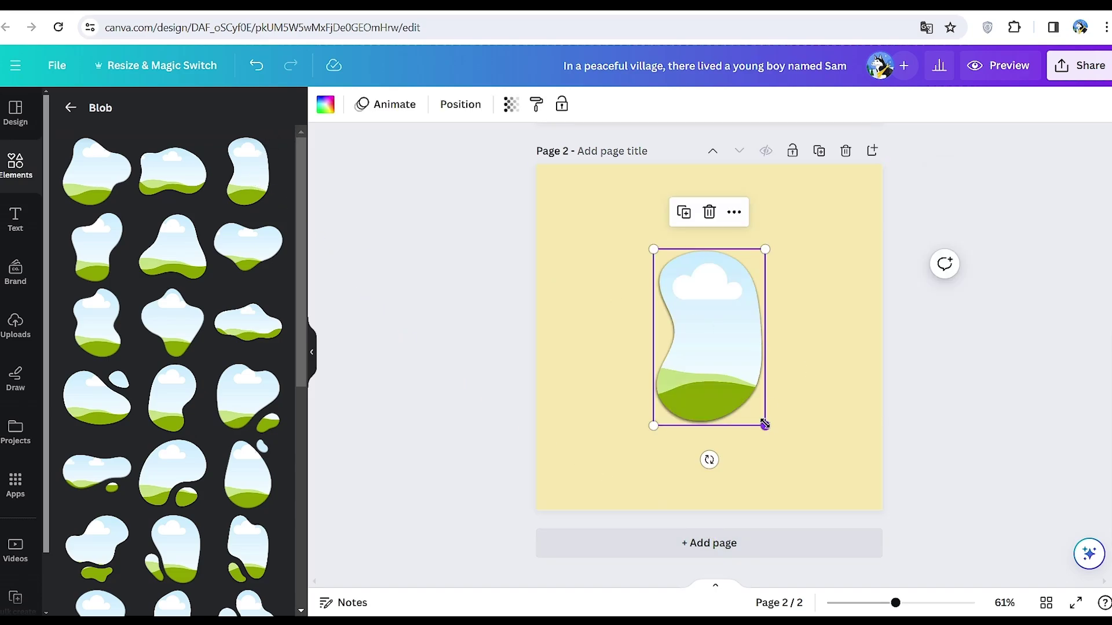
drag(765, 424, 798, 449)
drag(715, 345, 779, 345)
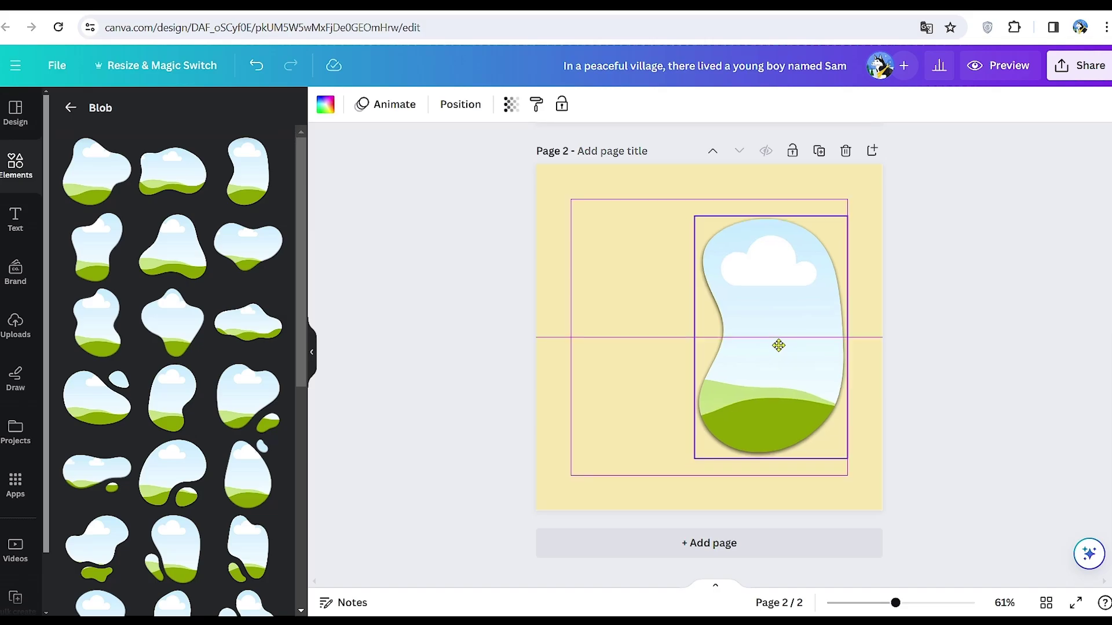
Copy the sentence starting "He loved to explore the forest" from Google Docs onto page 2 and move it to the left of the frame
drag(612, 239, 731, 256)
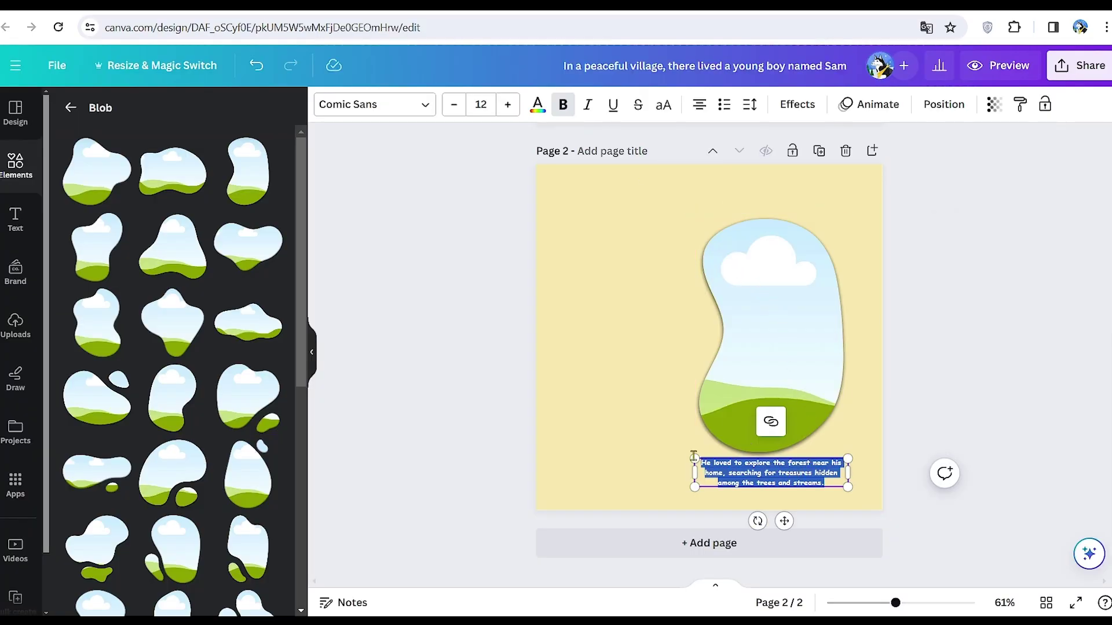
click(633, 441)
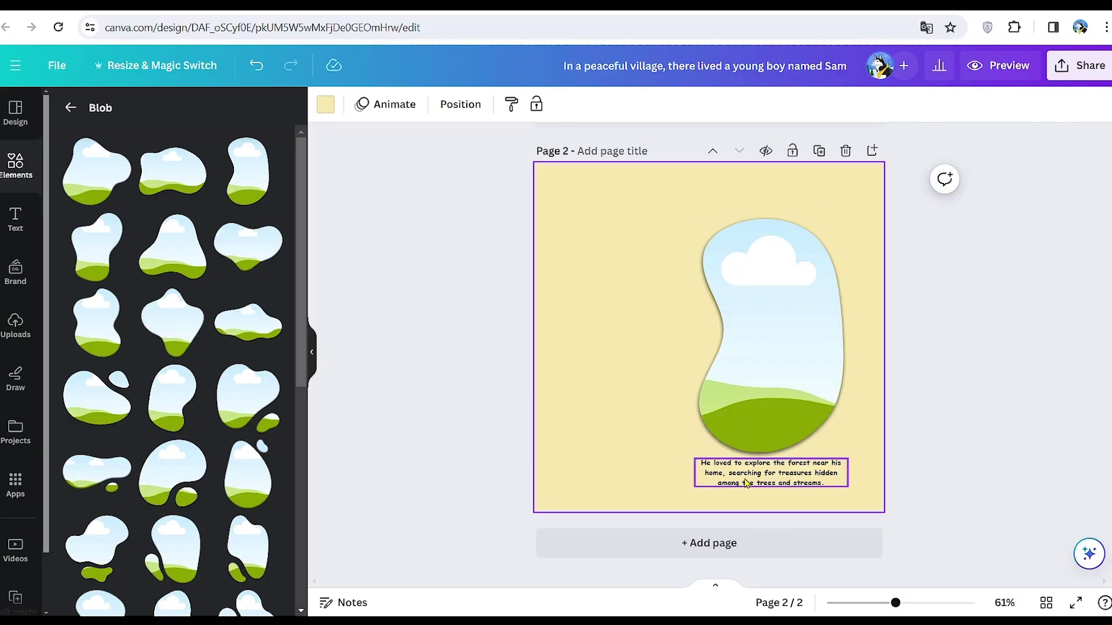
drag(771, 473, 633, 238)
drag(709, 238, 647, 381)
drag(690, 274, 644, 298)
Shape the page 2 text into a narrow column beside the frame, enlarged to slightly more than the frame's height
drag(646, 373, 711, 481)
drag(711, 353, 686, 371)
drag(684, 541, 659, 476)
drag(607, 348, 622, 348)
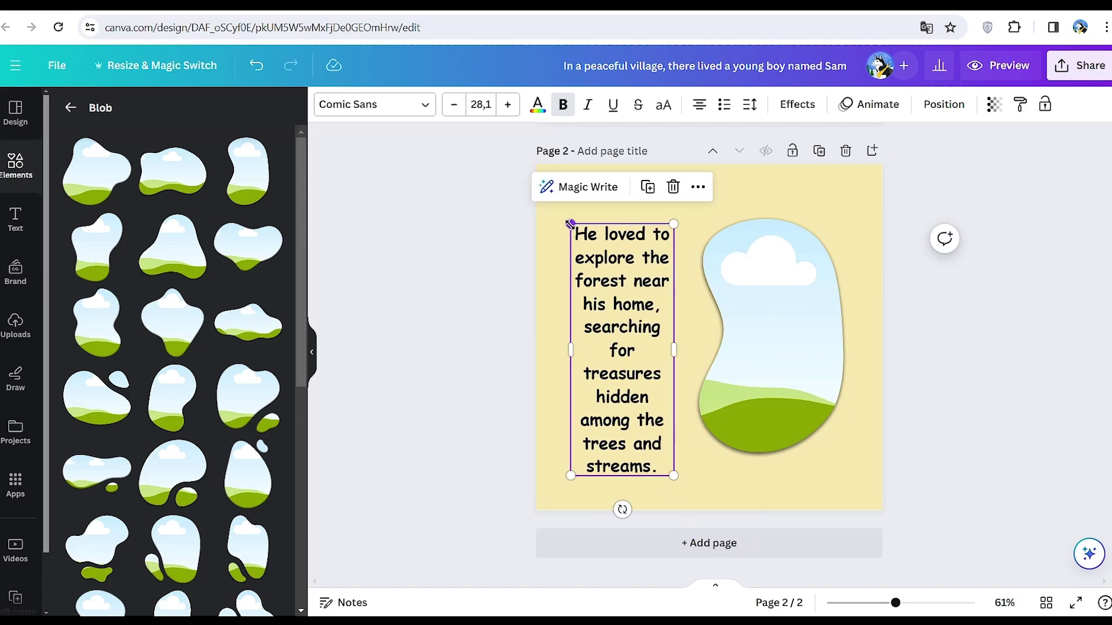
drag(570, 224, 558, 197)
drag(672, 335, 683, 335)
drag(683, 425, 681, 421)
drag(648, 326, 648, 355)
Add page 3 with a tall blob frame on its left half, enlarged to about 70% of the page height
click(709, 542)
scroll(235, 404, down, 10)
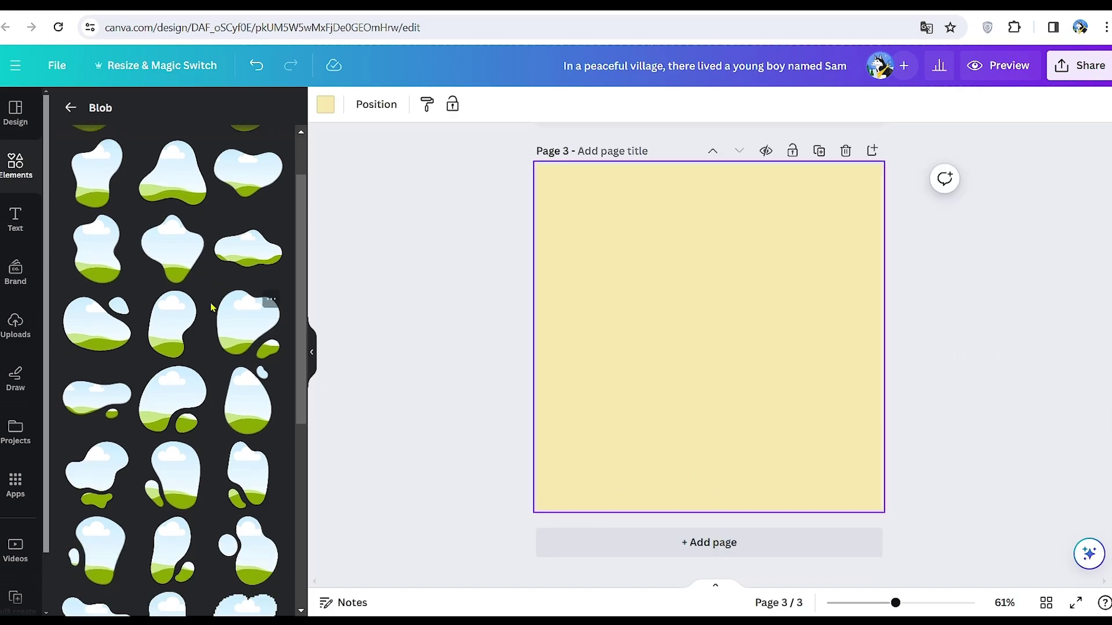
drag(172, 331, 632, 294)
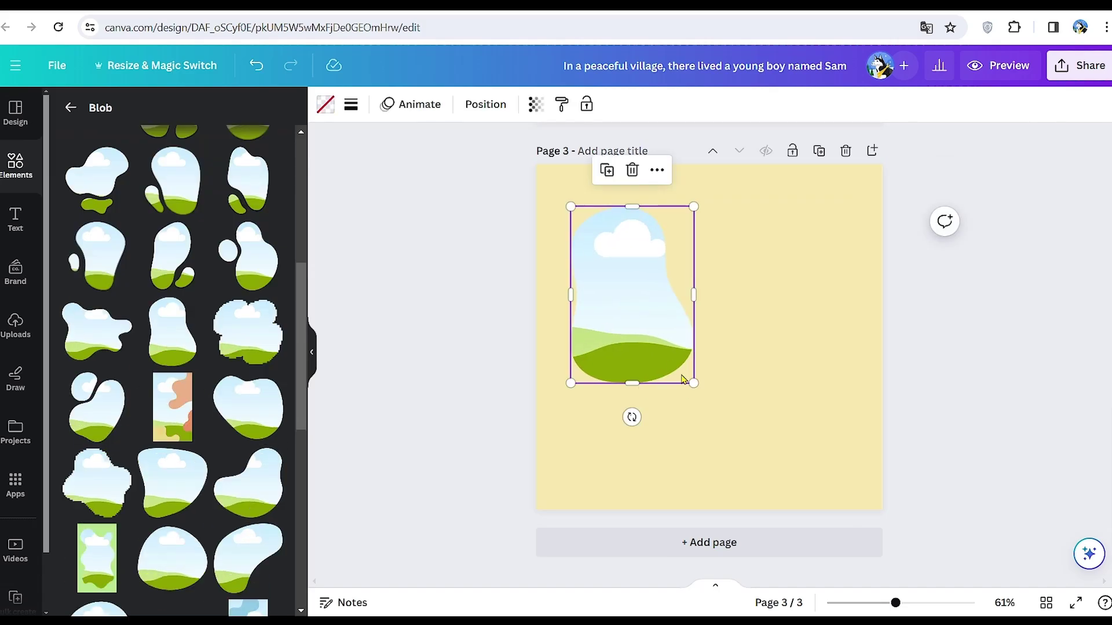
drag(692, 385, 736, 446)
Paste the sentence starting "One day, while wandering through the woods" on page 3 and move it to the right of the frame
key(ctrl+v)
key(ctrl+a)
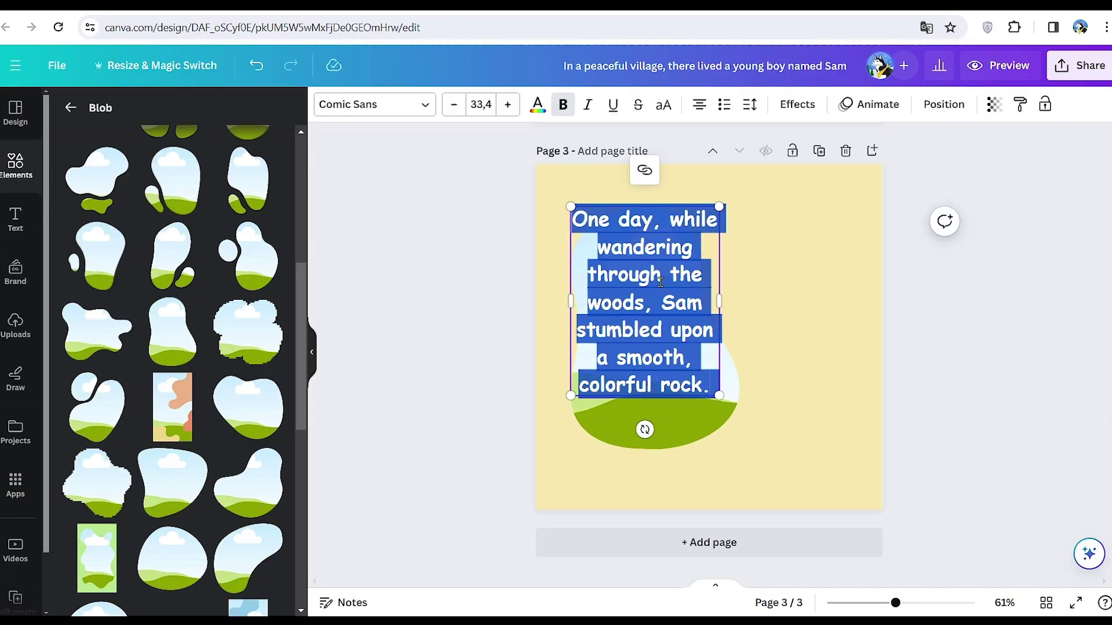
drag(645, 298, 799, 298)
mouse_move(870, 206)
mouse_down()
mouse_move(849, 214)
mouse_move(860, 206)
mouse_up()
click(965, 394)
Tilt the page 3 frame slightly clockwise and fit the text beside it as a column about 73% of the page height
click(684, 348)
drag(655, 476, 629, 478)
click(800, 333)
drag(862, 365, 921, 450)
drag(921, 329, 881, 323)
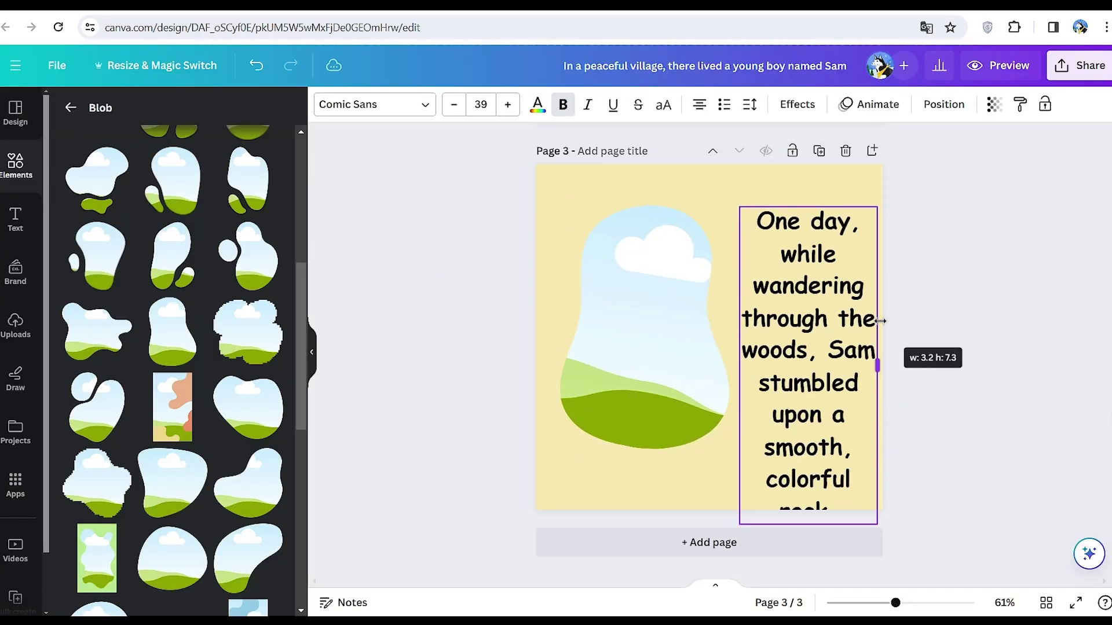
drag(879, 522, 848, 459)
click(666, 347)
drag(629, 481, 642, 482)
click(944, 365)
Add page 4 with a wide blob frame about 60% of the page width, centred horizontally at the upper margin
click(709, 542)
scroll(248, 285, up, 6)
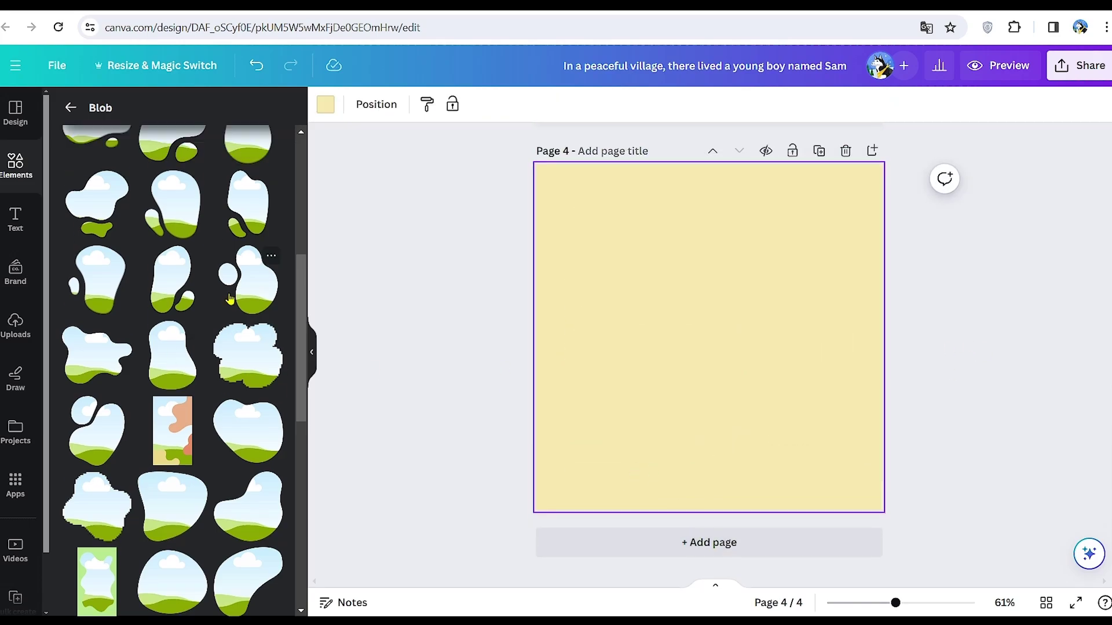
click(172, 172)
drag(700, 333, 700, 258)
drag(797, 322, 820, 340)
drag(777, 280, 765, 281)
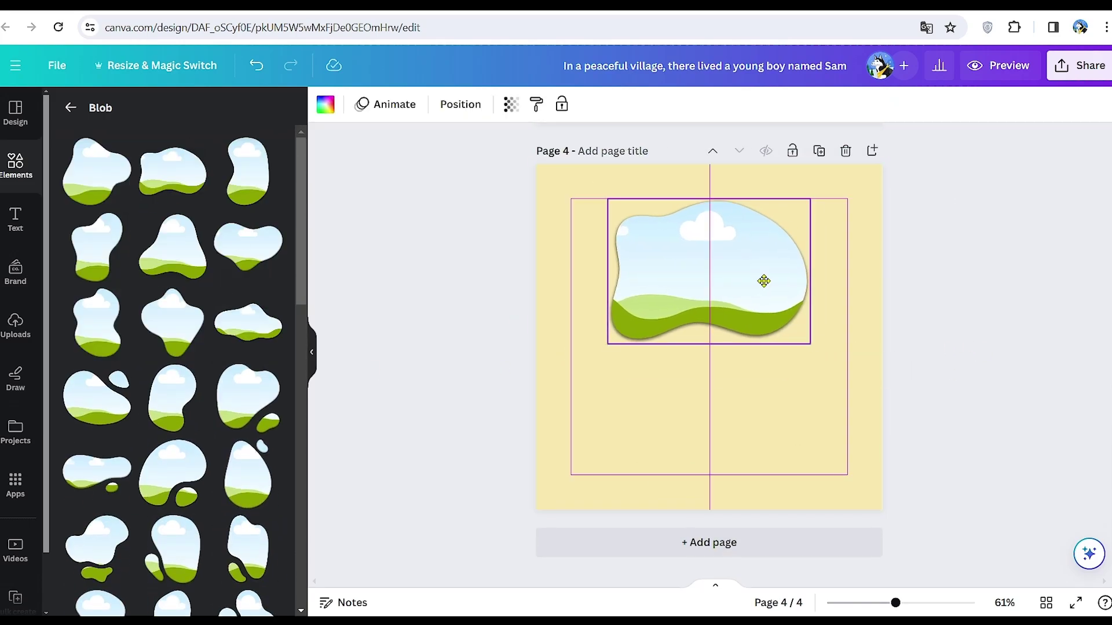
Copy the sentence starting "Intrigued, he picked it up" from Google Docs to below the page 4 frame and enlarge it to fill the space
drag(363, 248, 383, 259)
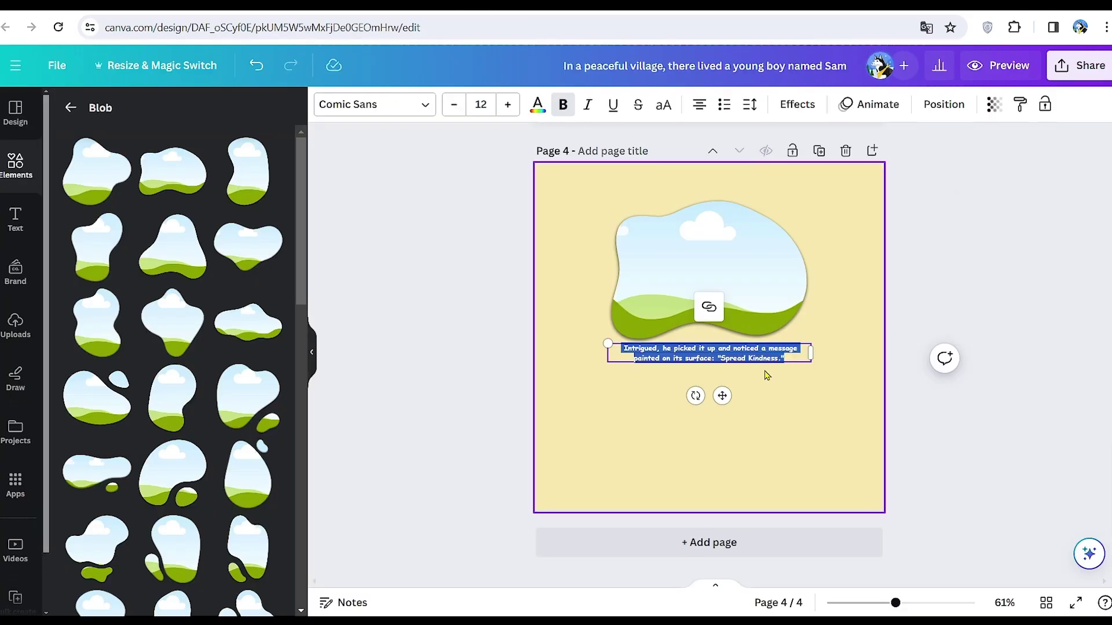
drag(810, 352, 855, 438)
drag(794, 396, 816, 406)
drag(596, 407, 608, 407)
click(903, 400)
Add page 5 with a tall rectangular frame with coloured blob shapes on its right side, about two thirds of the page height
click(709, 542)
scroll(196, 324, down, 1)
scroll(196, 324, down, 1)
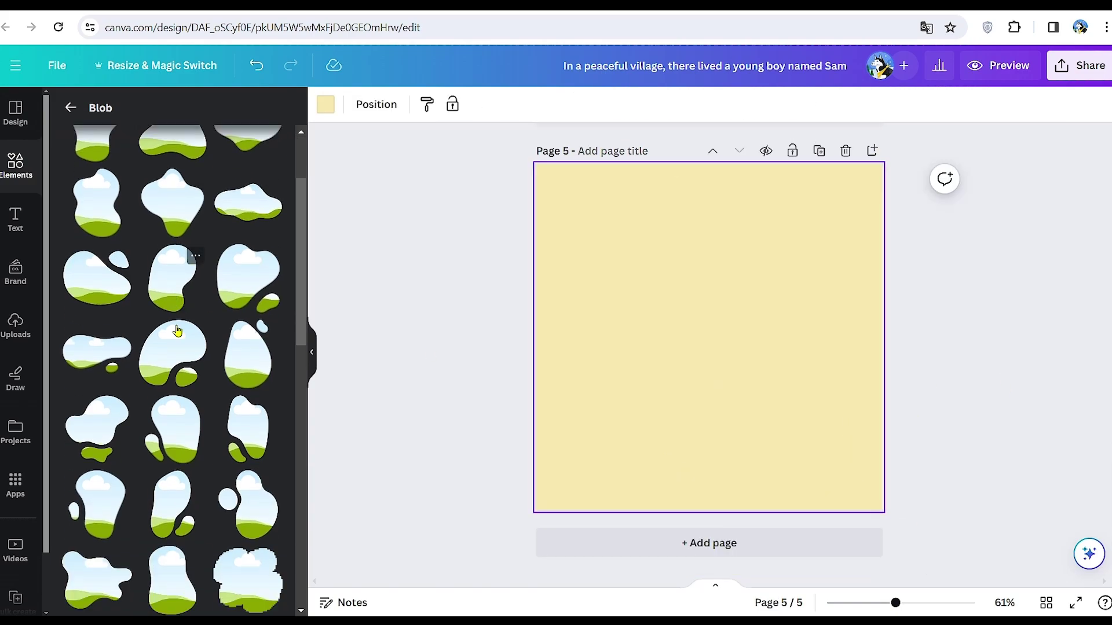
click(174, 298)
Copy the passage starting "Inspired by the message" from Google Docs onto page 5 and fit it left of the frame at the frame's height
key(alt+Tab)
drag(333, 290, 697, 305)
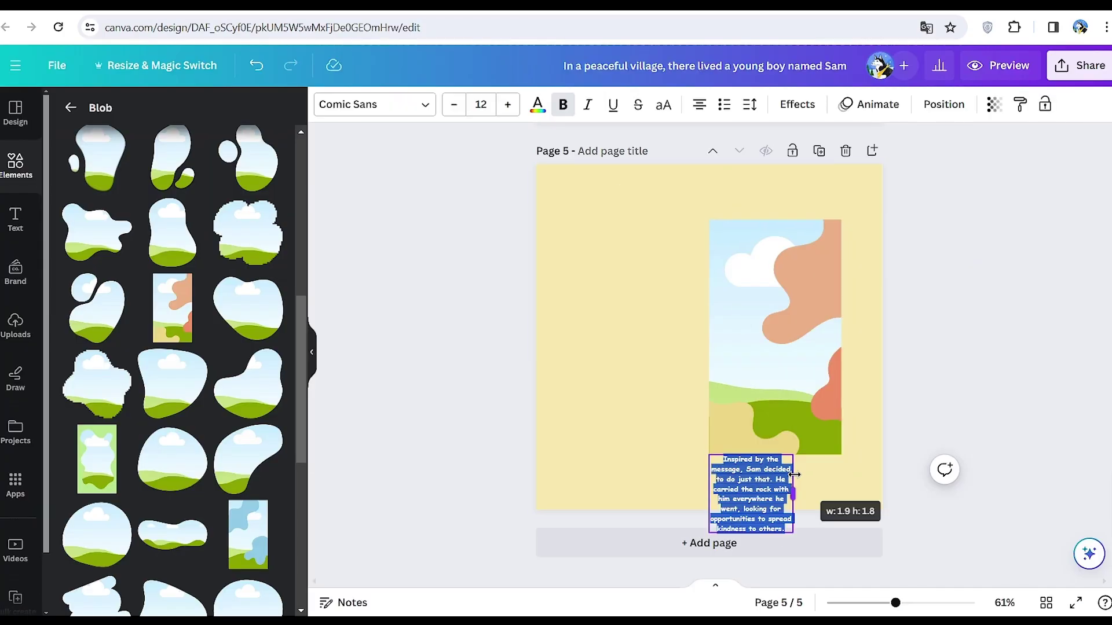
drag(795, 486, 770, 486)
drag(770, 455, 852, 332)
drag(844, 447, 696, 292)
drag(700, 487, 671, 412)
drag(667, 308, 691, 337)
drag(690, 436, 700, 454)
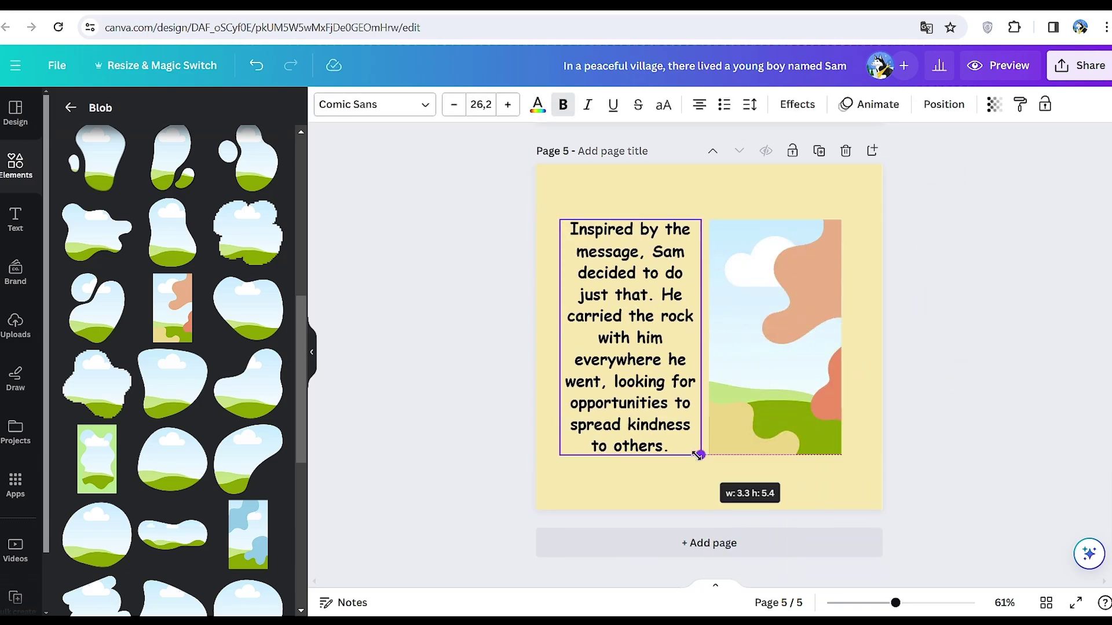
Add page 6 with a tall blob frame enlarged to about 65% of the page height
click(718, 542)
scroll(198, 417, up, 8)
click(257, 199)
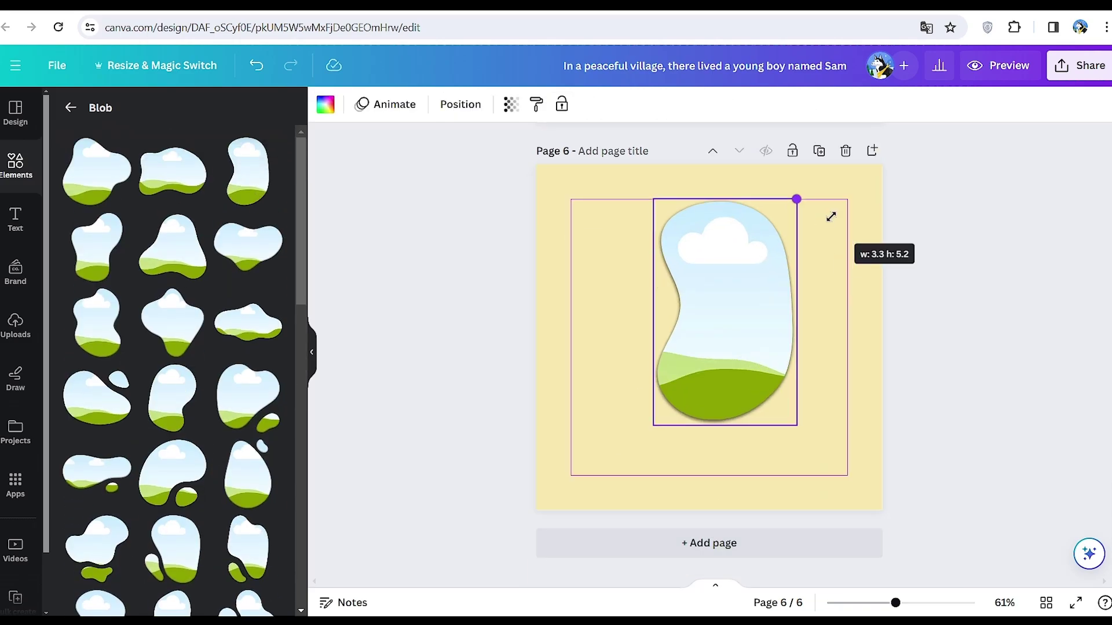
Copy the passage from "First, he helped an elderly neighbor" through "made the world a little brighter" from Google Docs onto page 6 and narrow its text box
key(alt+Tab)
scroll(539, 289, down, 2)
drag(337, 234, 555, 249)
drag(336, 234, 550, 277)
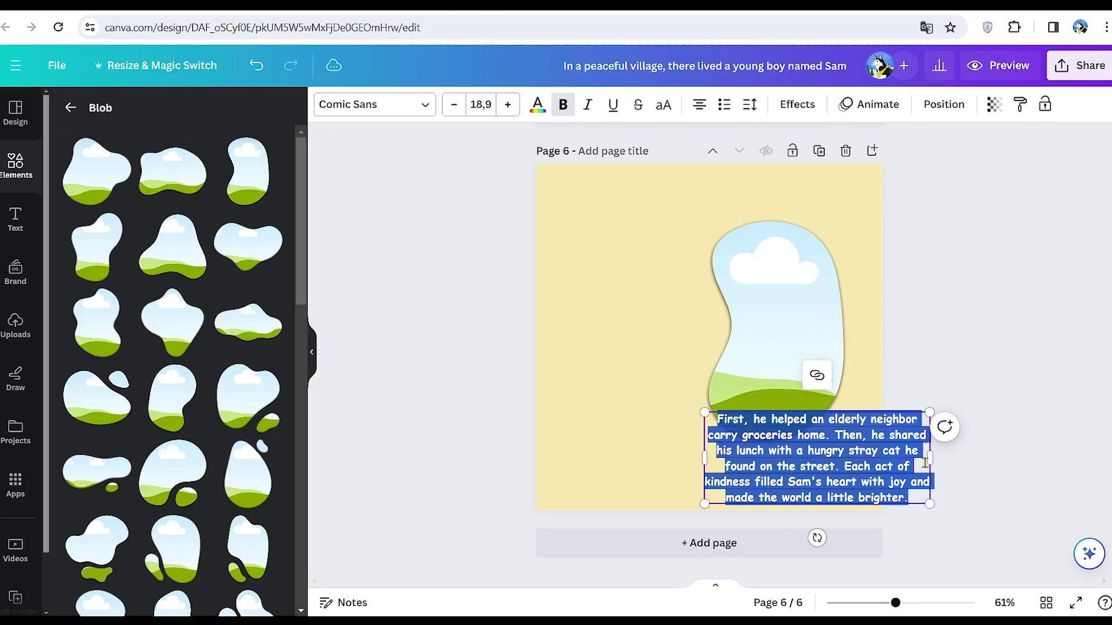
drag(931, 458, 830, 458)
Move the page 6 text to the left of the frame, fit it as a column, and nudge the frame slightly up
drag(773, 473, 640, 281)
drag(698, 303, 680, 303)
drag(681, 267, 706, 218)
drag(715, 494, 703, 468)
mouse_move(785, 354)
mouse_down()
mouse_move(796, 360)
mouse_move(785, 351)
mouse_up()
Remove the closing "Each act of kindness" sentence from page 6 and enlarge the remaining text to span from the left margin to the page centre
triple_click(677, 455)
key(BackSpace)
drag(701, 281, 673, 282)
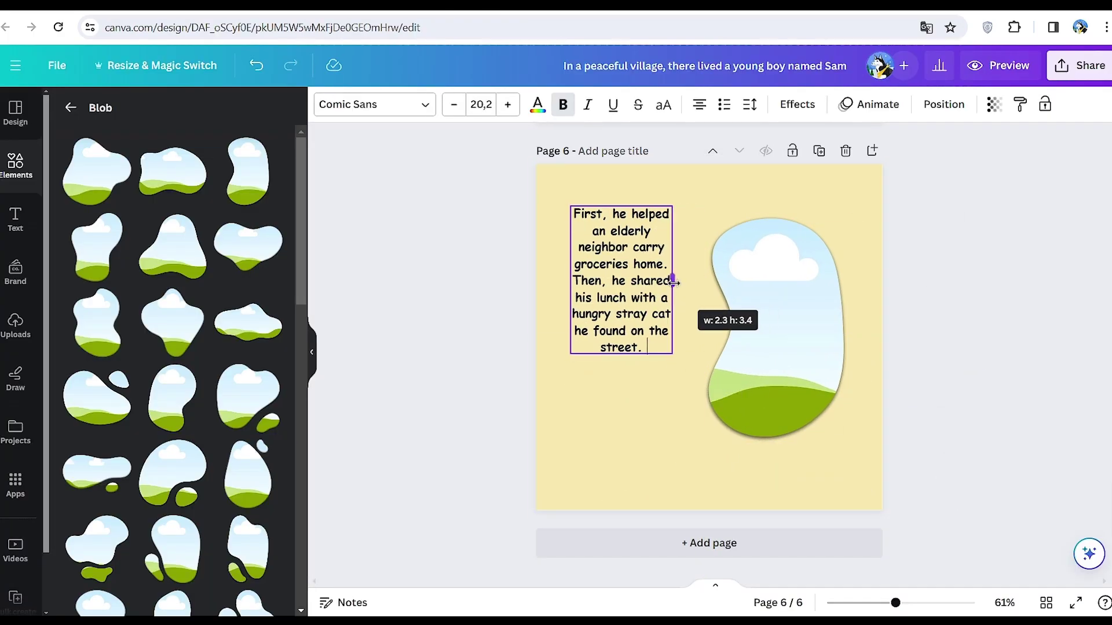
drag(707, 319, 712, 327)
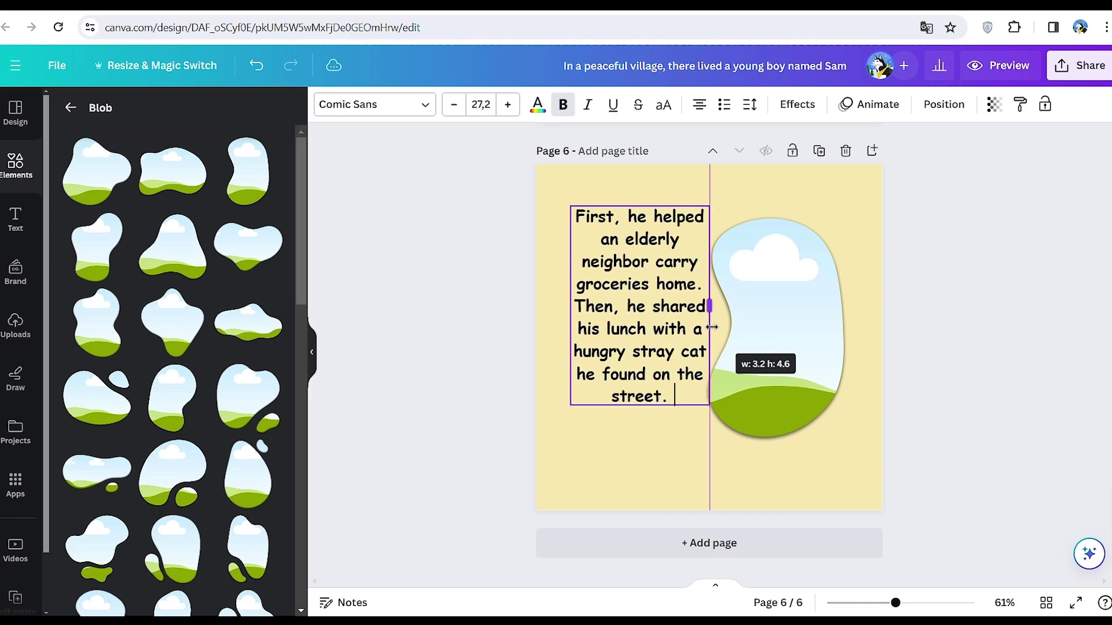
click(975, 333)
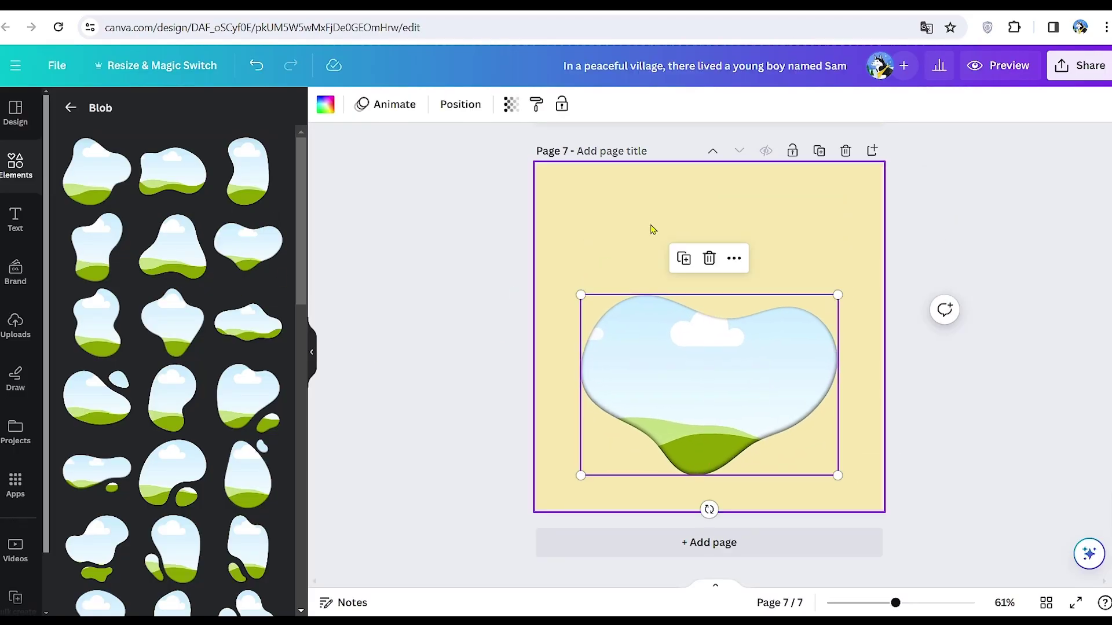
Fit the sentence starting "Each act of kindness" above the wide blob frame on page 7, enlarged to about the frame's width
drag(770, 208, 796, 208)
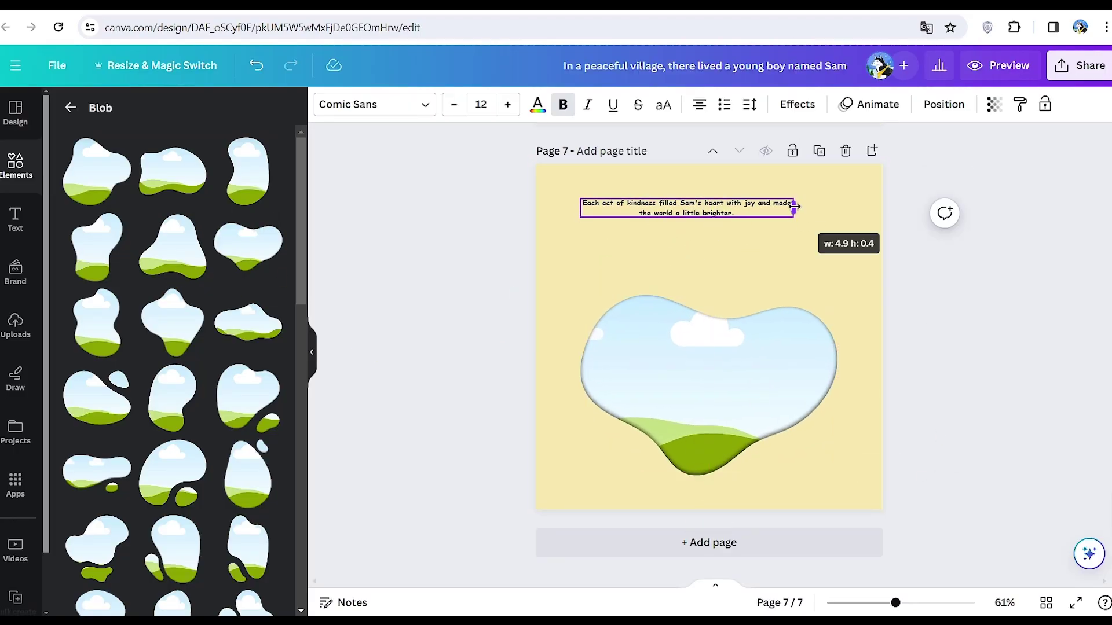
drag(578, 198, 489, 191)
drag(789, 206, 780, 207)
drag(665, 238, 765, 243)
drag(839, 220, 770, 221)
drag(770, 243, 847, 283)
drag(846, 230, 827, 228)
click(973, 387)
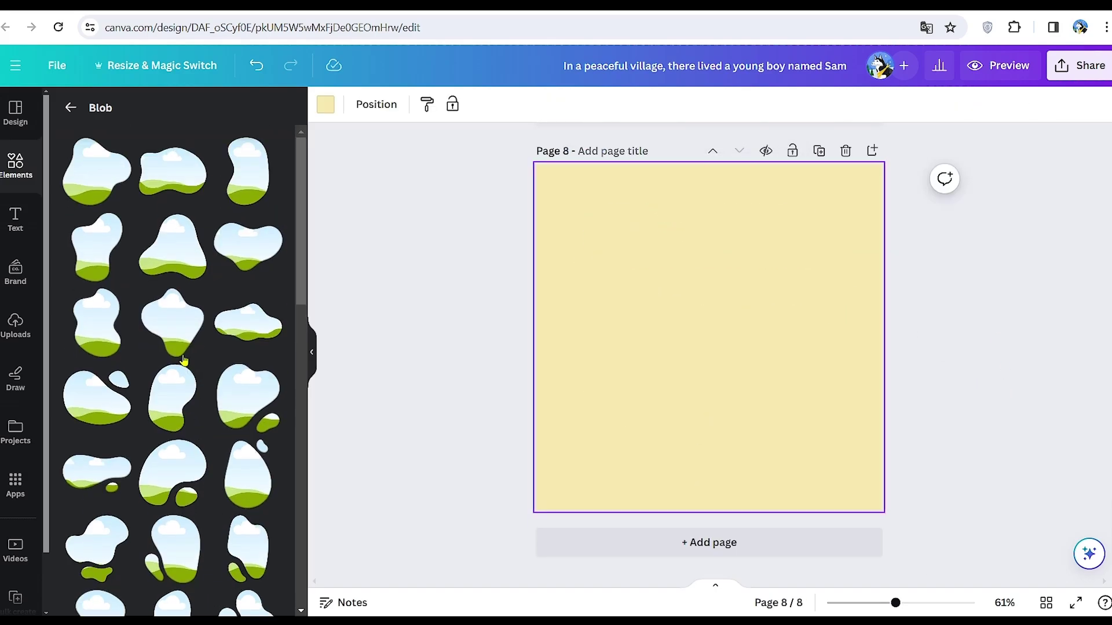
Place a low, wide wavy frame about 70% of the page width on page 8, with the "As days passed" passage above it
scroll(184, 325, down, 8)
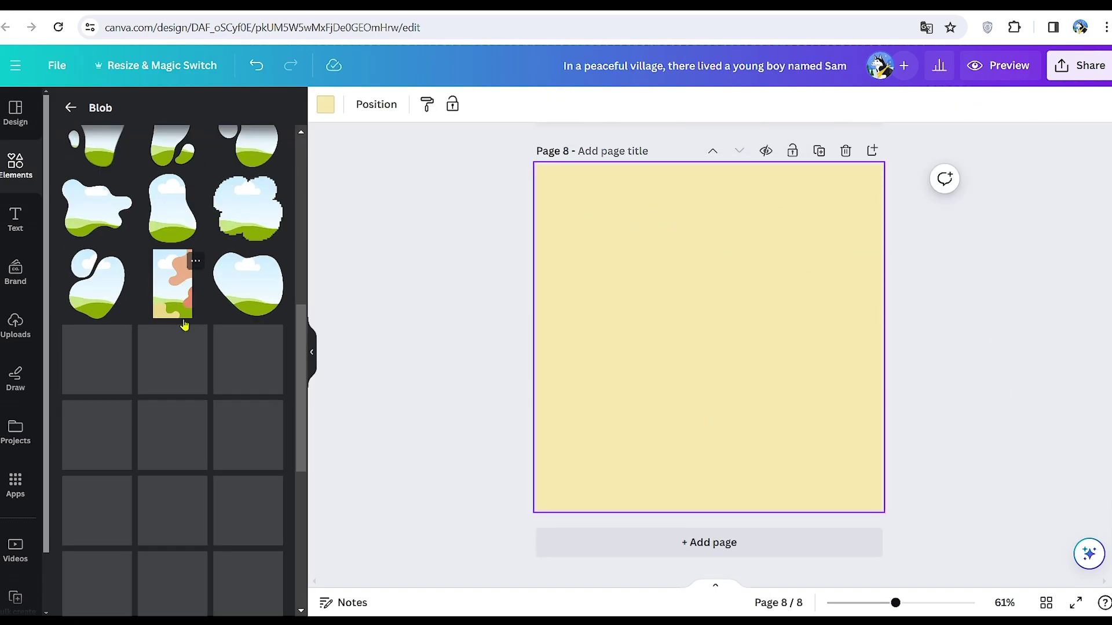
scroll(185, 325, up, 10)
click(172, 387)
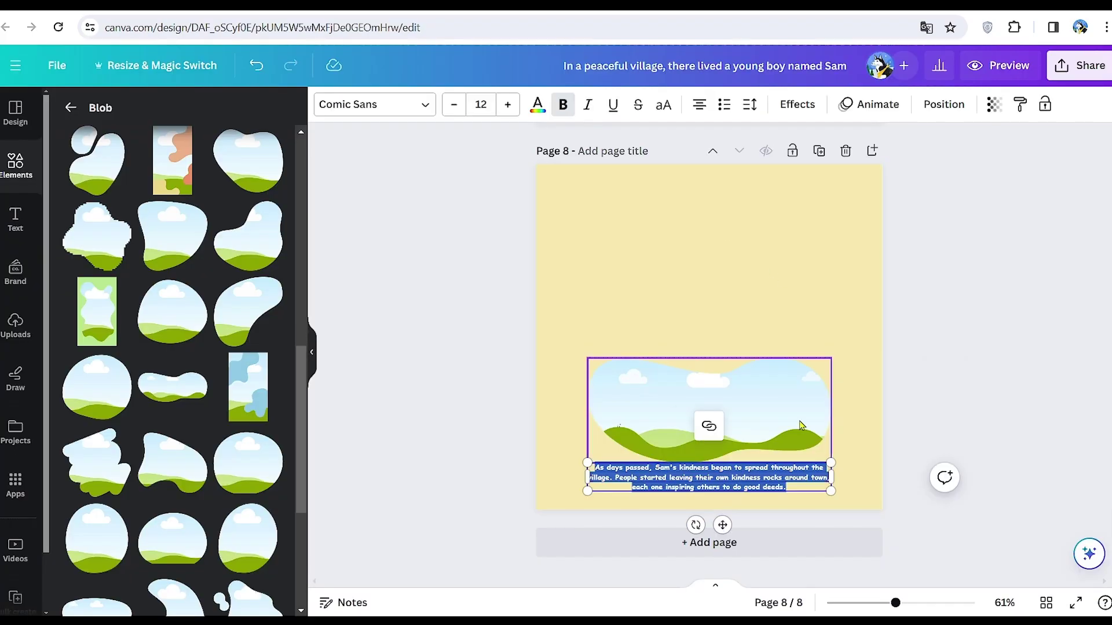
drag(832, 476, 746, 252)
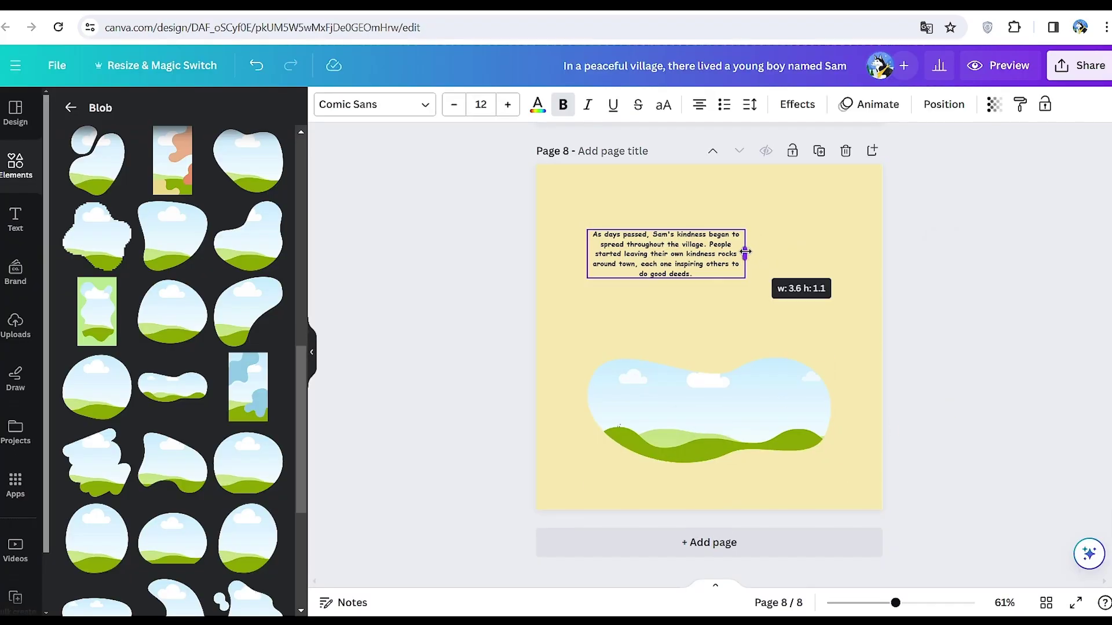
Add page 9 with a tall arch frame at the left margin, about 68% of the page height
key(ctrl+Return)
scroll(175, 398, down, 6)
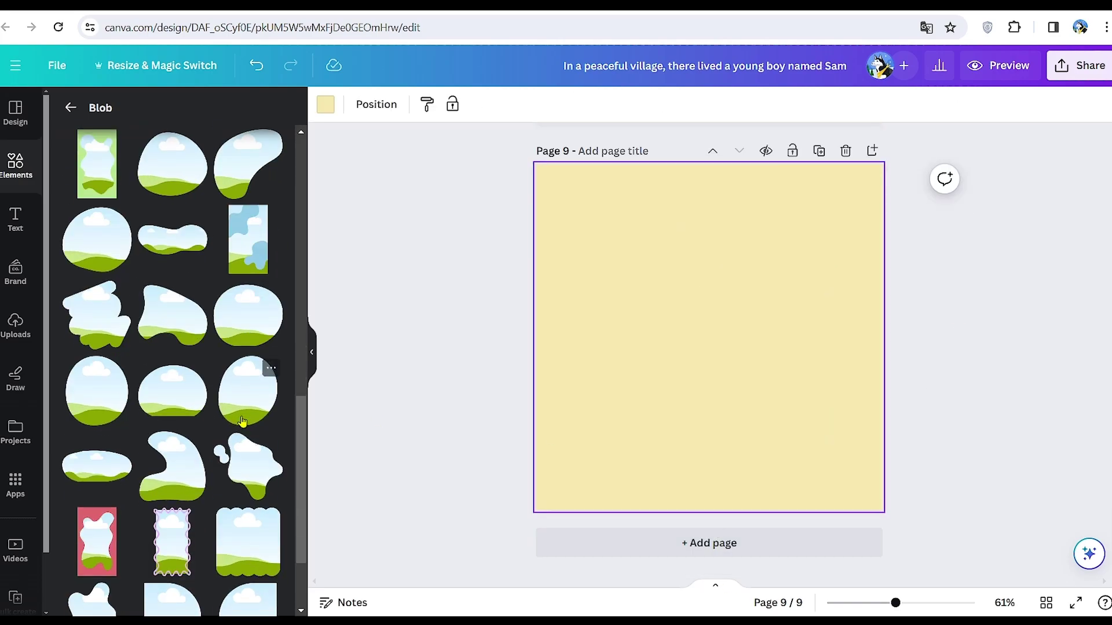
scroll(174, 397, down, 5)
click(179, 397)
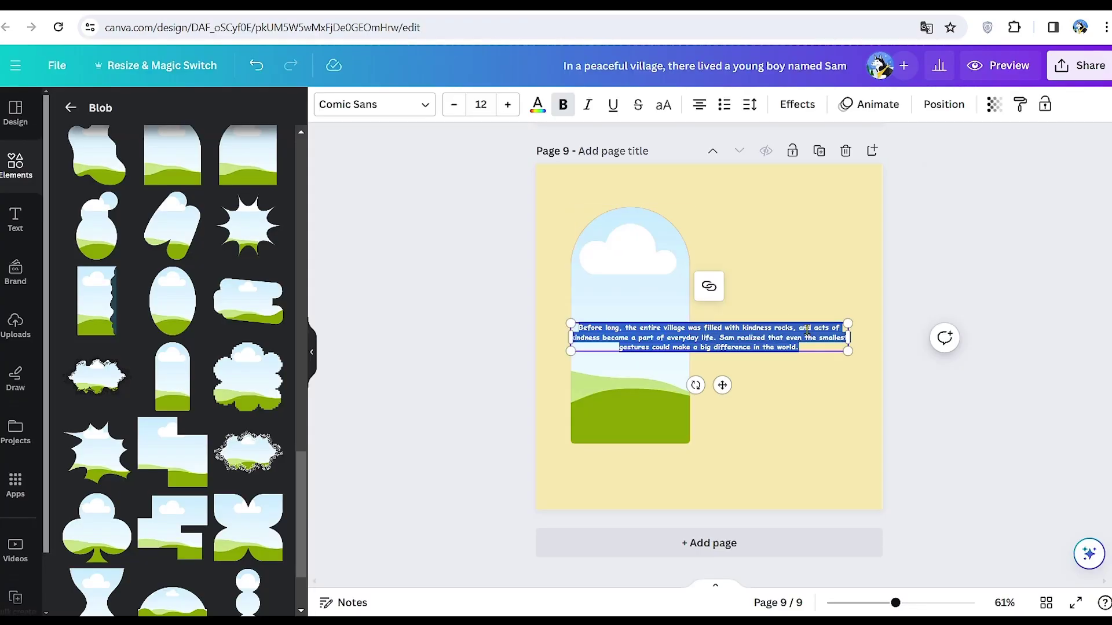
Fit the "Before long" passage right of the arch frame as a vertically centred column about 73% of the page height
drag(847, 337, 658, 337)
drag(658, 323, 777, 231)
click(909, 324)
drag(755, 317, 784, 329)
drag(843, 208, 821, 226)
drag(784, 342, 785, 323)
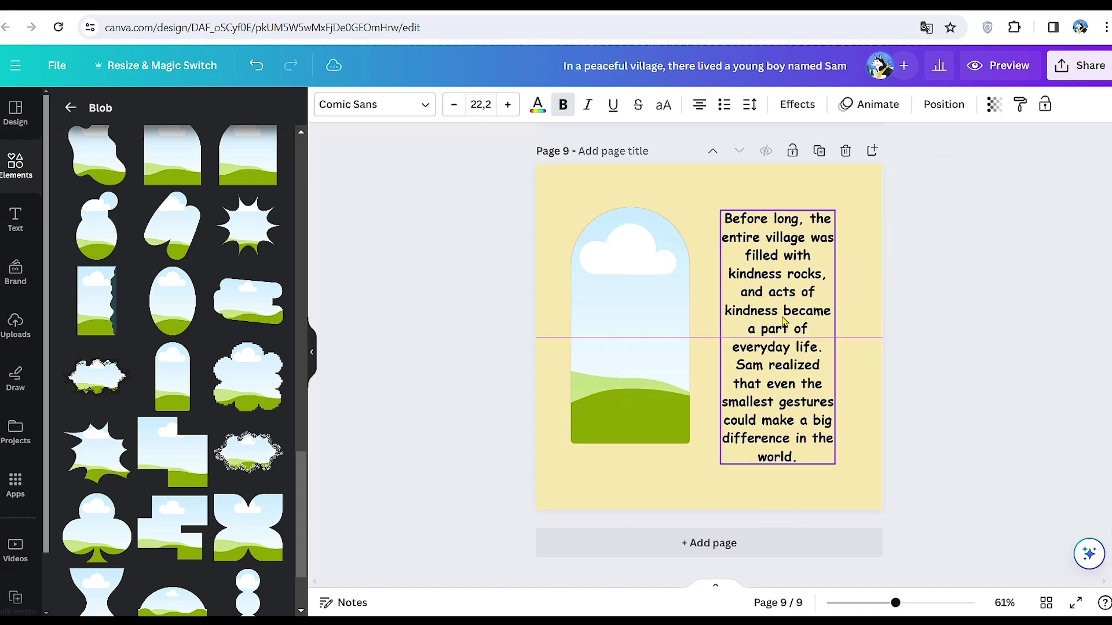
Add page 10 with an irregular blob frame, turned a quarter counter-clockwise and placed in the lower part of the page
click(733, 543)
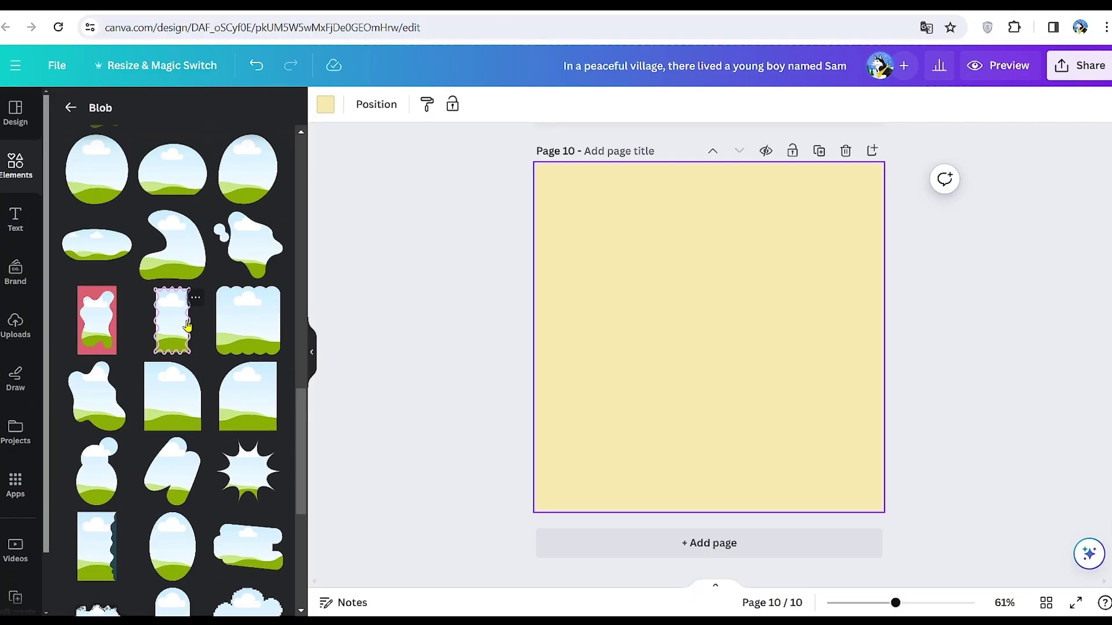
click(97, 396)
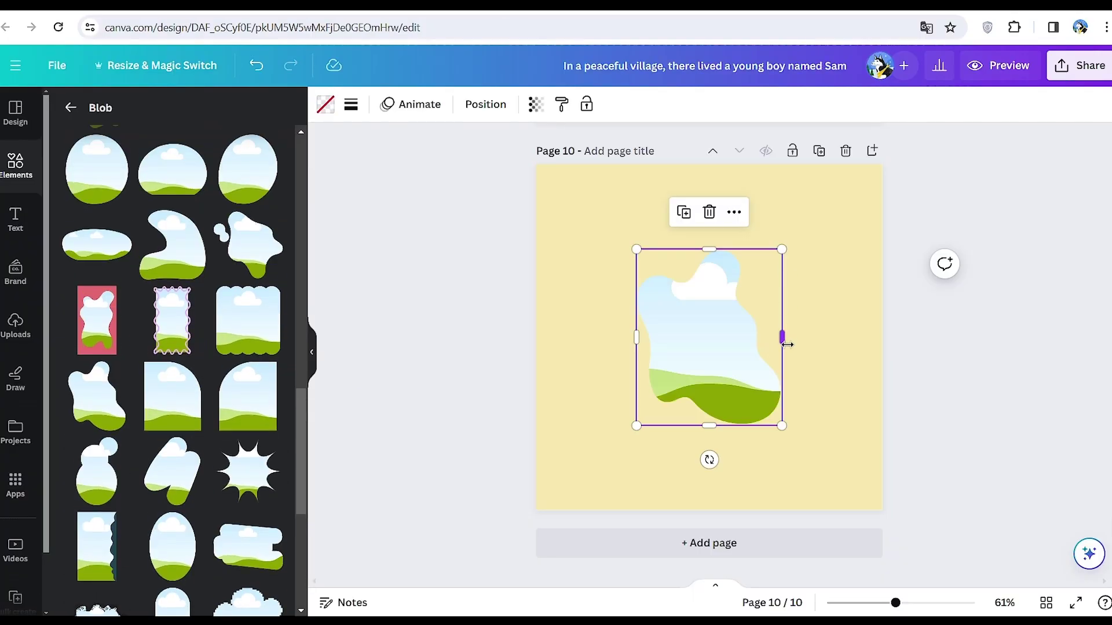
drag(709, 336, 692, 402)
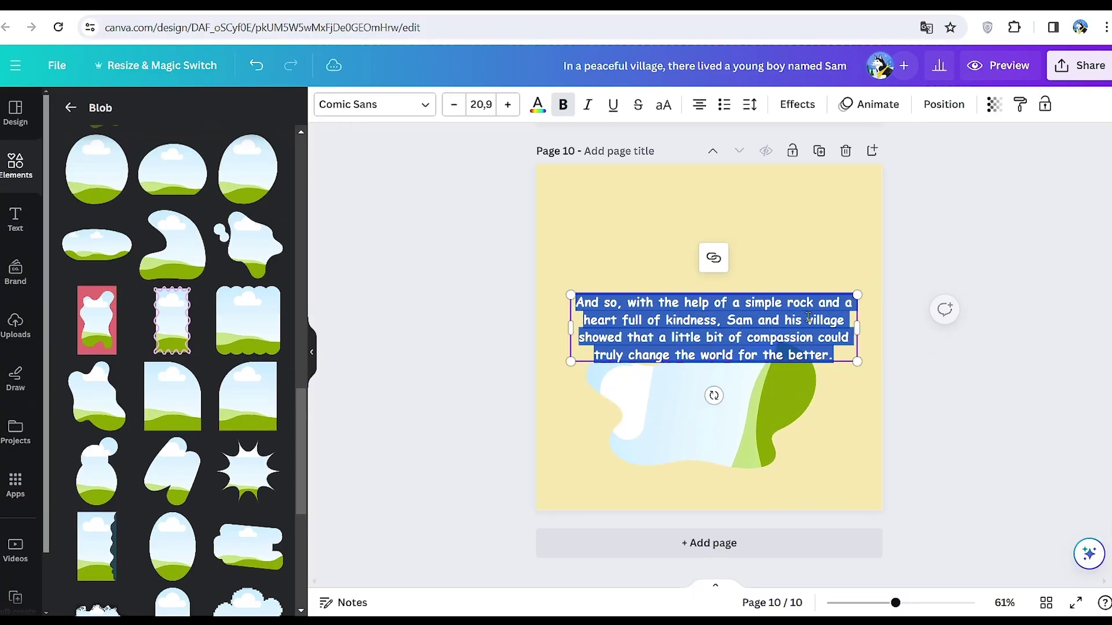
Place the passage starting "And so, with the help of a simple rock" near the top of page 10 and move the frame up closer to it
drag(853, 249, 842, 248)
drag(708, 259, 714, 255)
drag(715, 415, 715, 392)
click(828, 406)
scroll(814, 407, up, 2)
scroll(822, 400, down, 2)
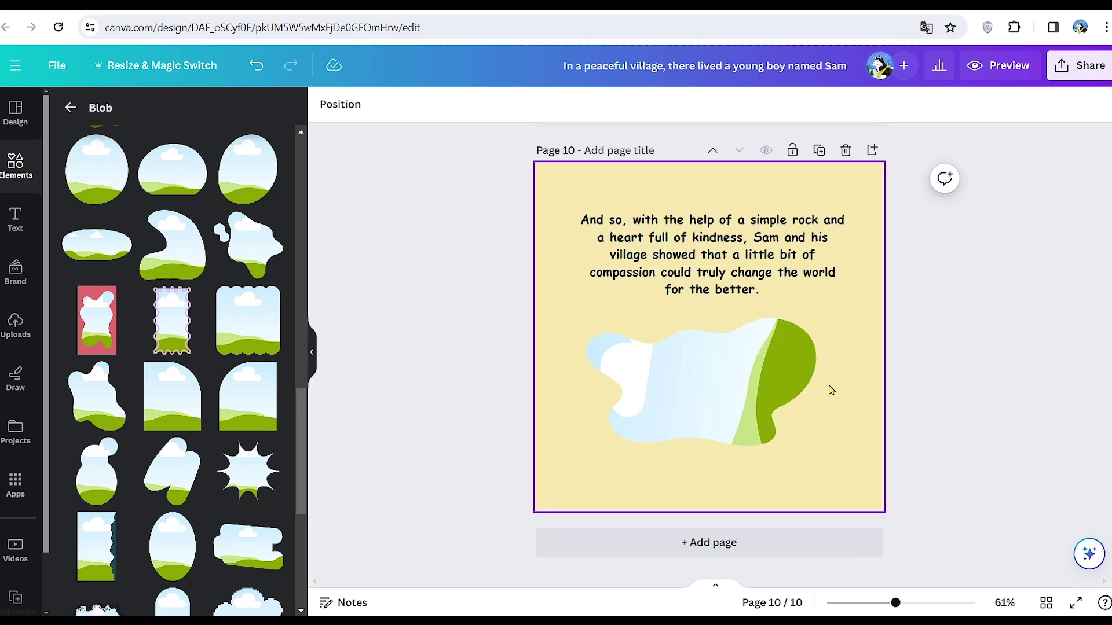
Search the graphics elements for "buterfly" and add the pair of blue butterflies to page 1
scroll(832, 390, up, 20)
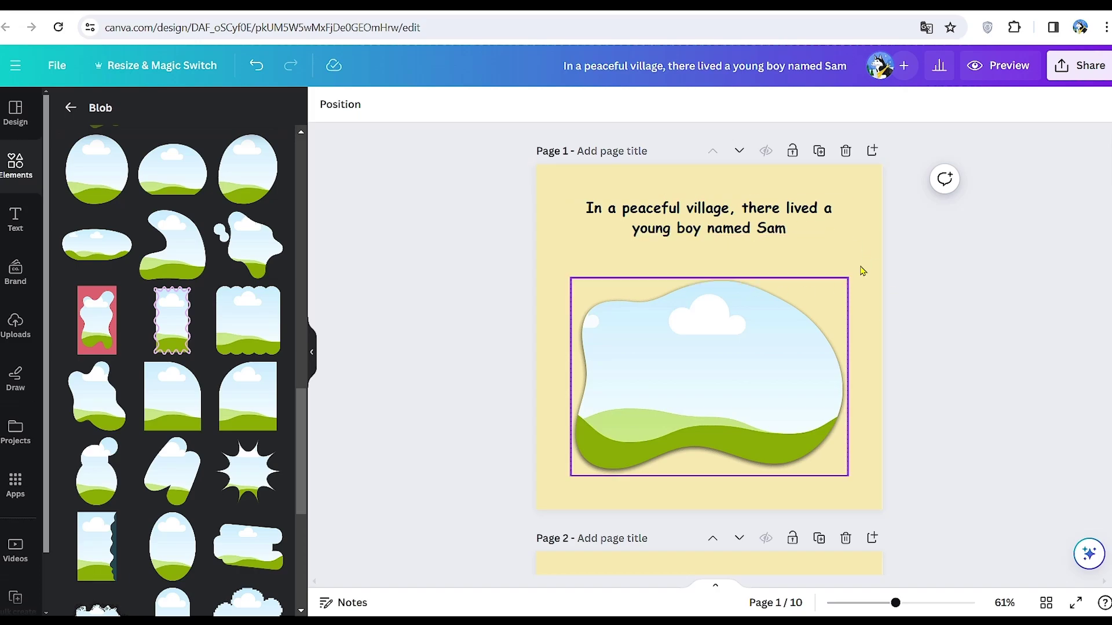
click(11, 167)
click(174, 113)
text(buterfly)
key(Return)
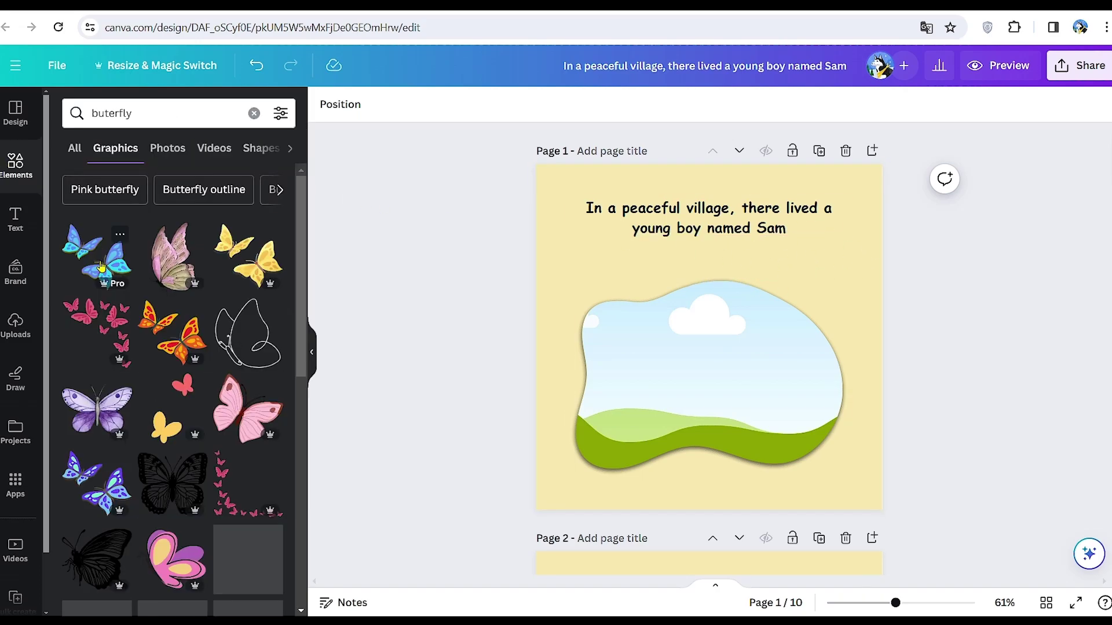
click(100, 266)
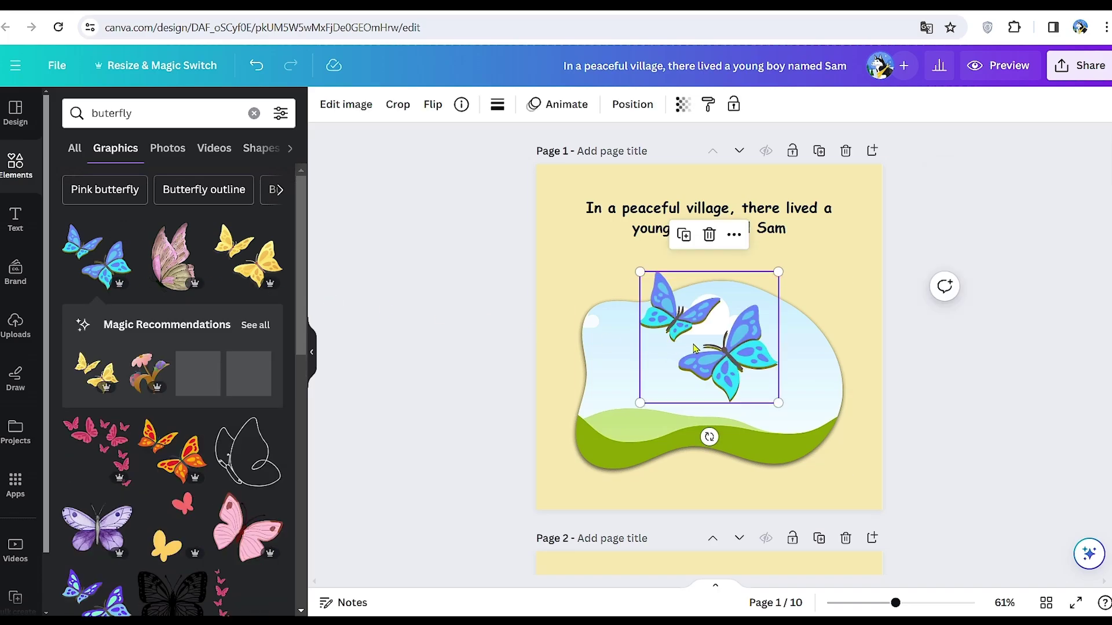
Shrink the pair of blue butterflies to the beginning of page 1's text and set their transparency to 24
drag(778, 272, 697, 298)
drag(688, 364, 608, 223)
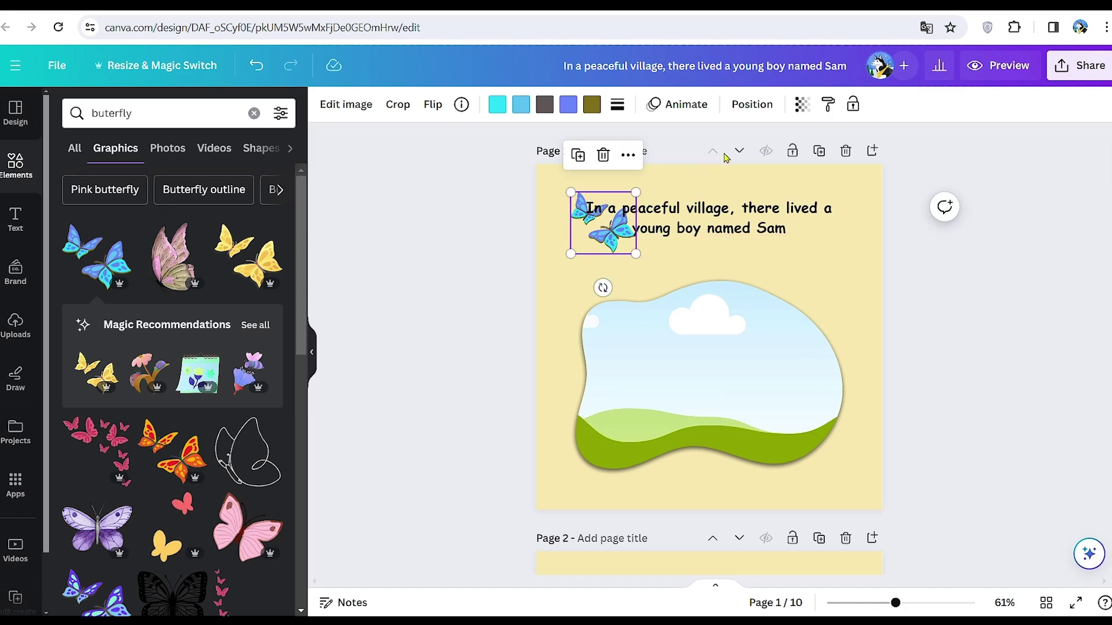
click(810, 106)
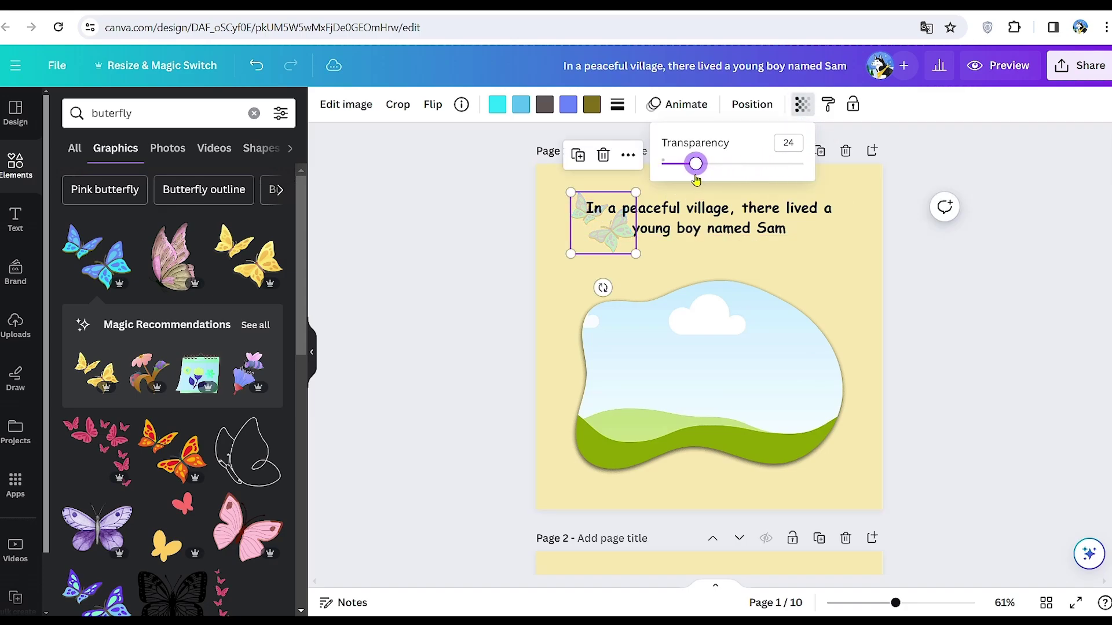
Add the pink butterfly cluster to page 1, sized smaller at the end of the text, with transparency 21
click(98, 440)
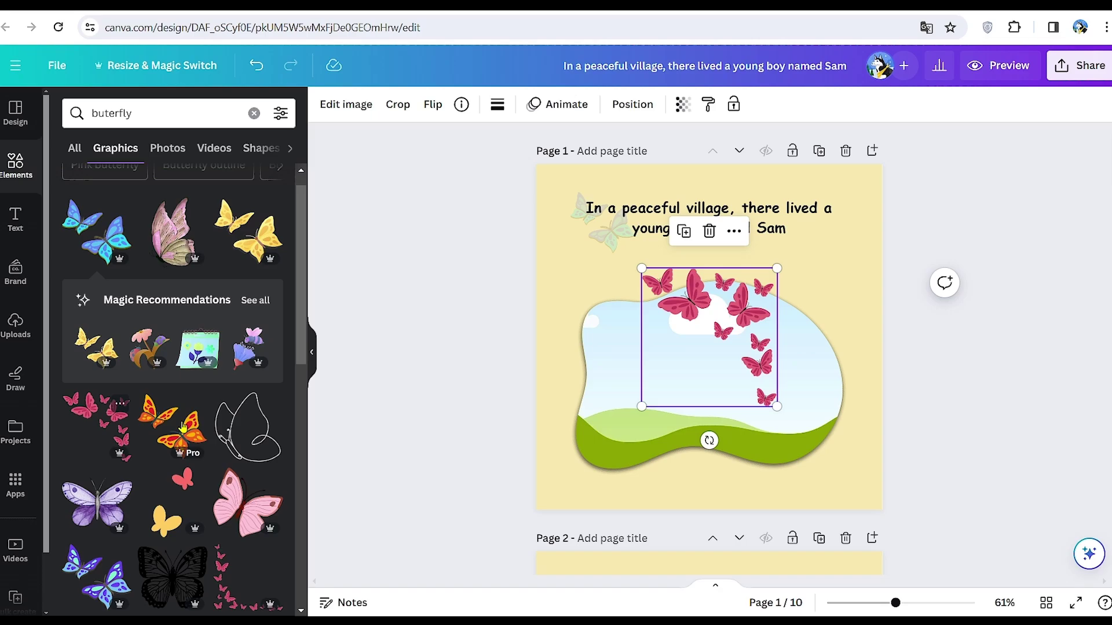
drag(709, 336, 798, 268)
drag(866, 337, 843, 313)
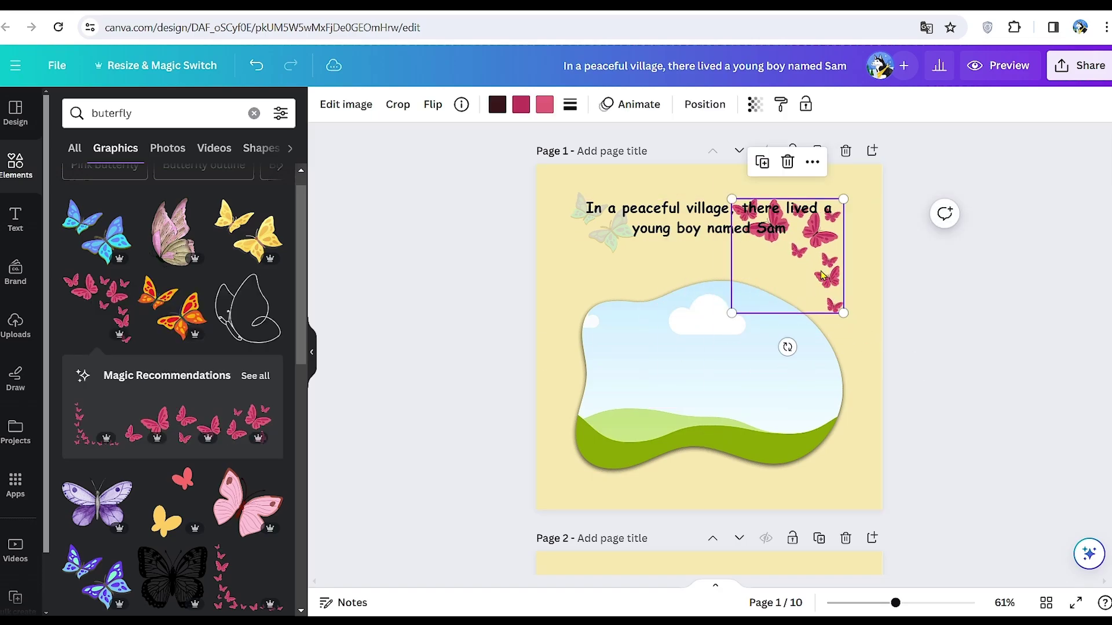
drag(822, 275, 827, 286)
click(754, 104)
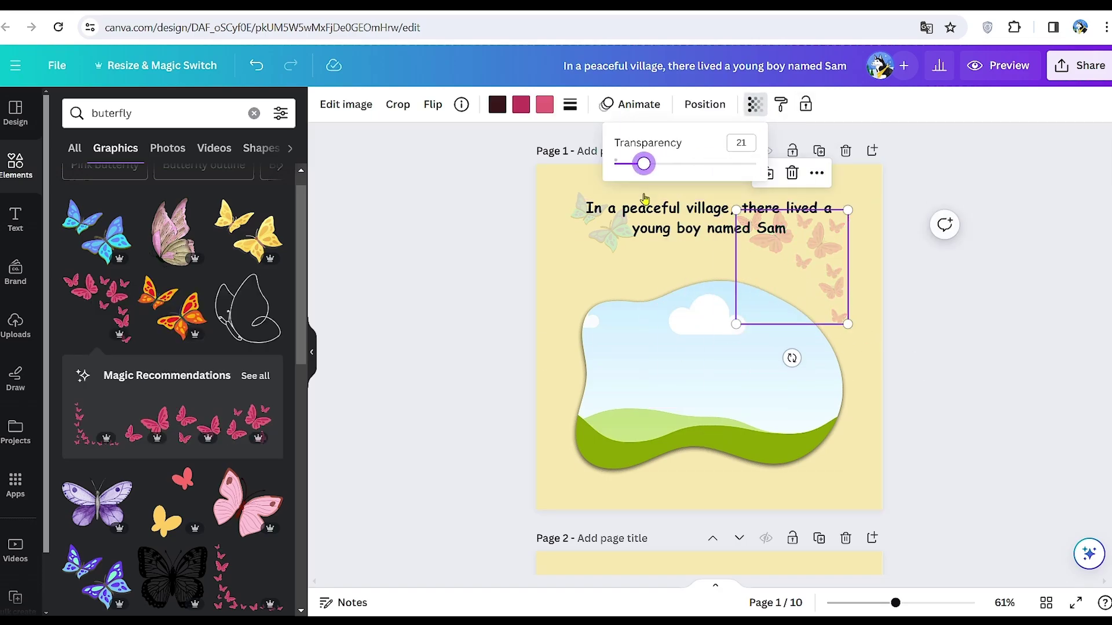
click(626, 281)
click(933, 392)
Search the graphics elements for "trees", copying the word from the story text on page 2
scroll(804, 390, down, 6)
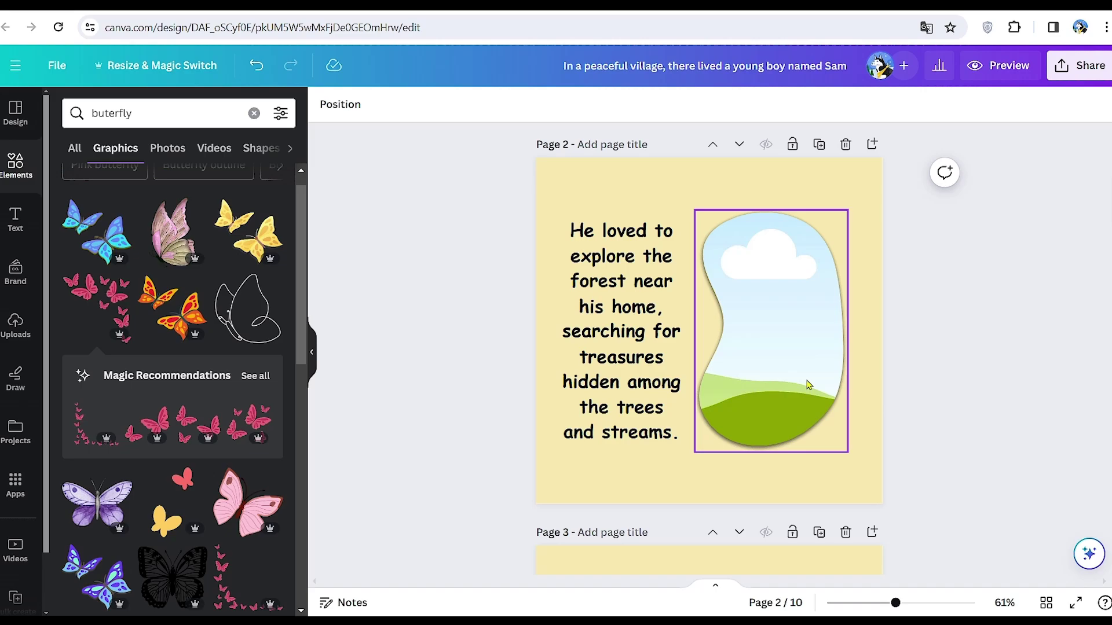
double_click(607, 338)
drag(664, 407, 616, 407)
key(ctrl+c)
triple_click(193, 114)
key(ctrl+v)
key(Return)
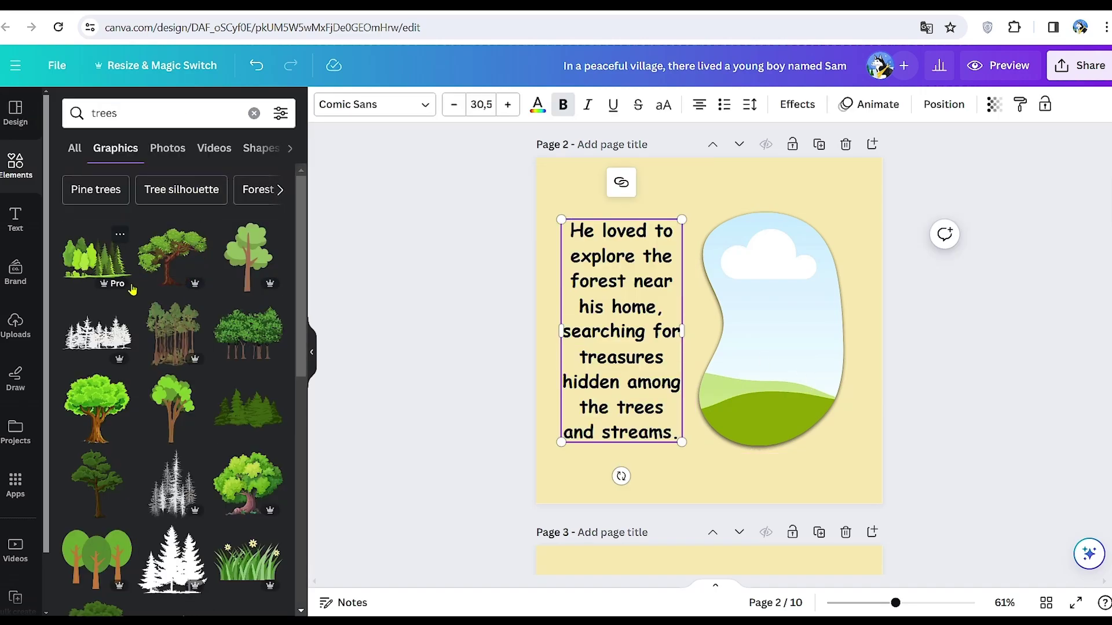
Add the broad-crowned green tree to page 2, fade it strongly and enlarge it slightly over the story text
scroll(174, 266, down, 5)
click(172, 255)
drag(693, 290, 670, 244)
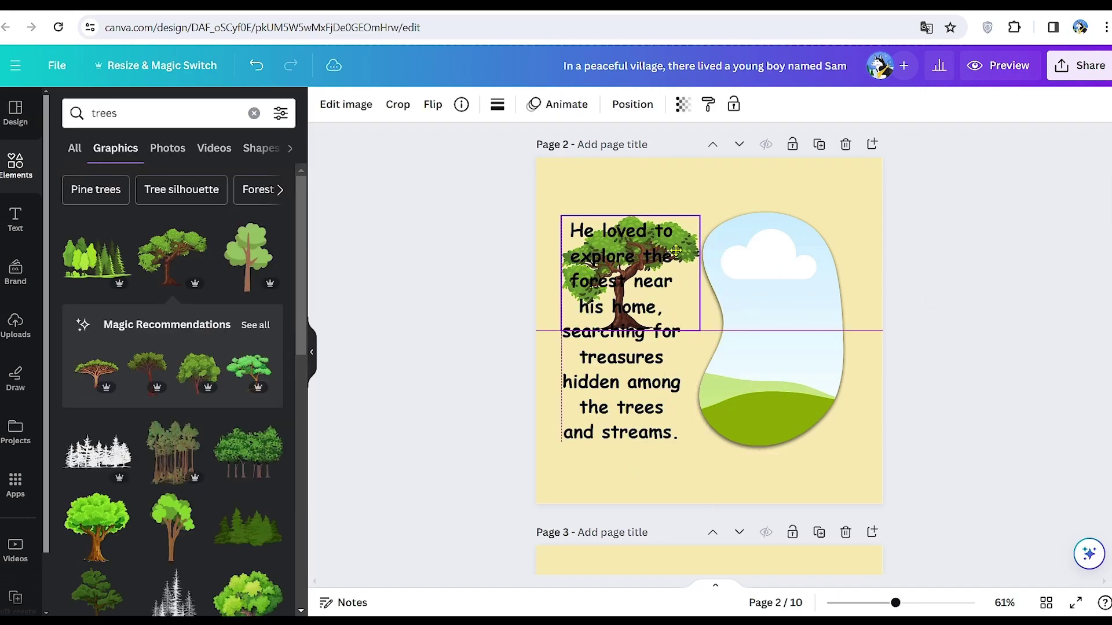
click(683, 105)
drag(683, 164, 573, 164)
drag(694, 325, 710, 338)
drag(685, 246, 685, 304)
click(839, 434)
Search the graphics elements for "rock", copying the word from the story text on page 3
scroll(839, 435, down, 7)
double_click(807, 333)
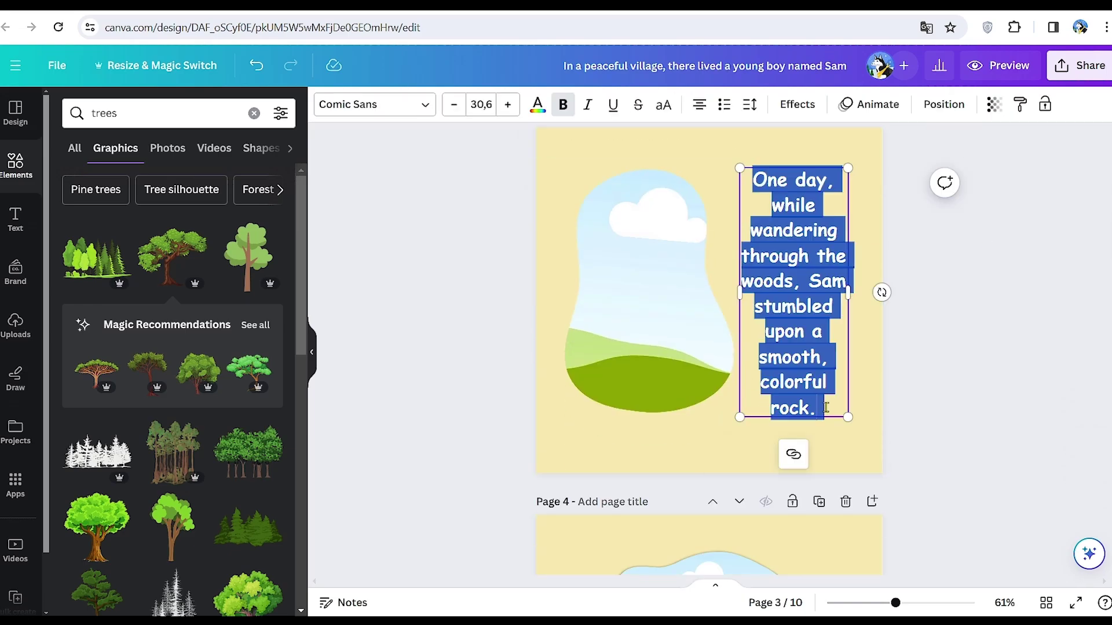
drag(759, 382, 823, 408)
key(ctrl+c)
click(254, 112)
key(ctrl+v)
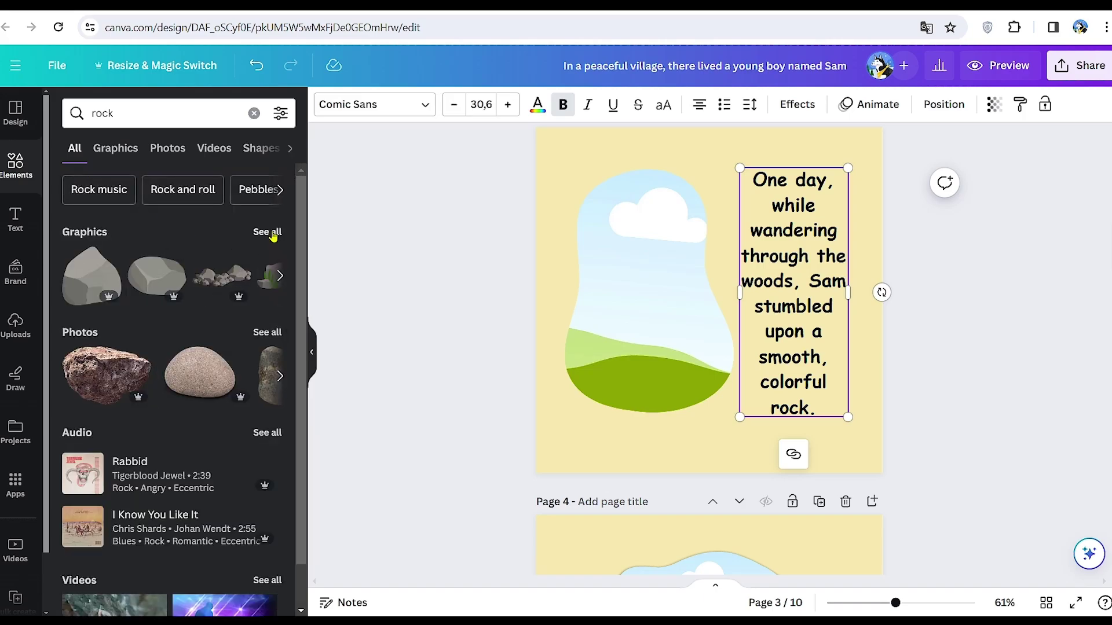
click(115, 147)
scroll(174, 348, down, 2)
Add a grey rock graphic to page 3, shrink it over the story text and make it strongly transparent
click(95, 260)
drag(850, 301, 690, 301)
drag(637, 298, 795, 271)
click(644, 104)
drag(641, 164, 532, 164)
click(939, 364)
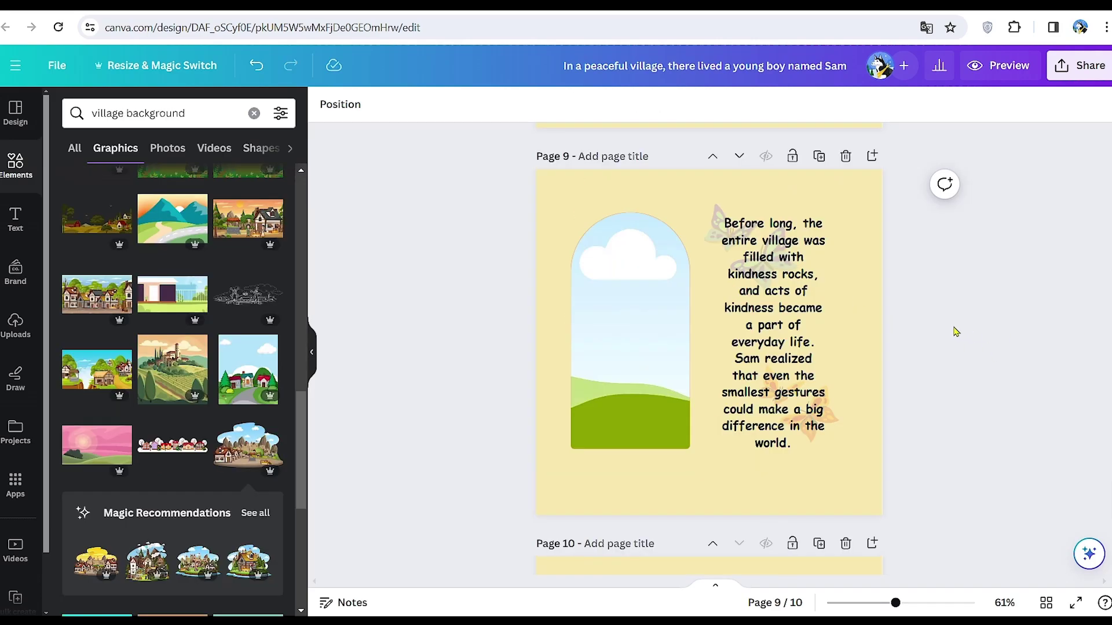
Open the Magic Media image generator from the popular apps
scroll(956, 332, down, 6)
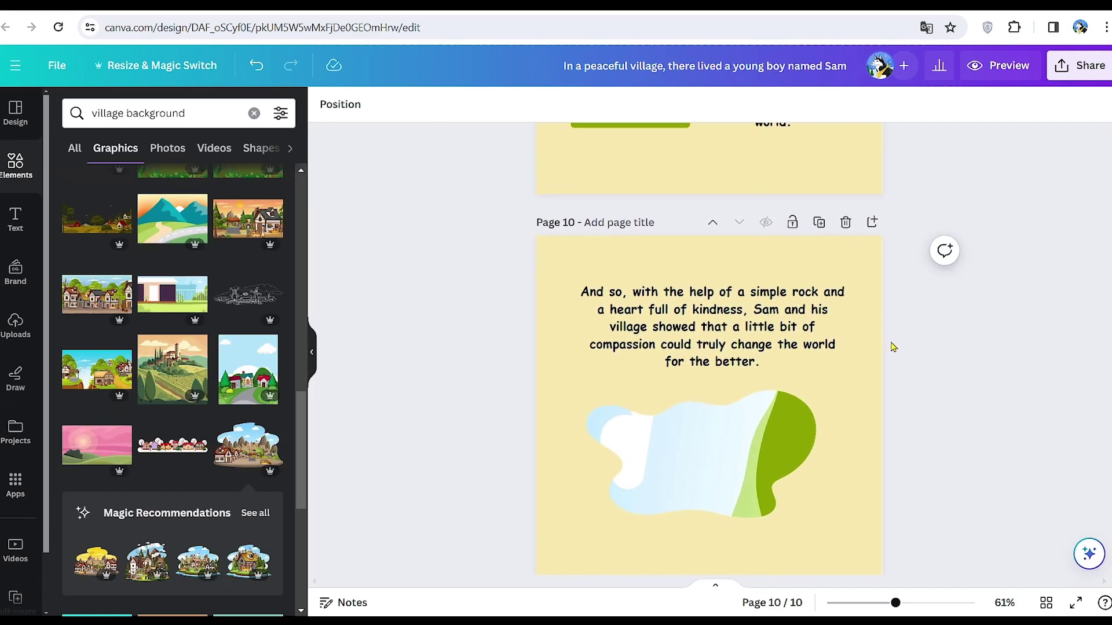
scroll(892, 347, down, 1)
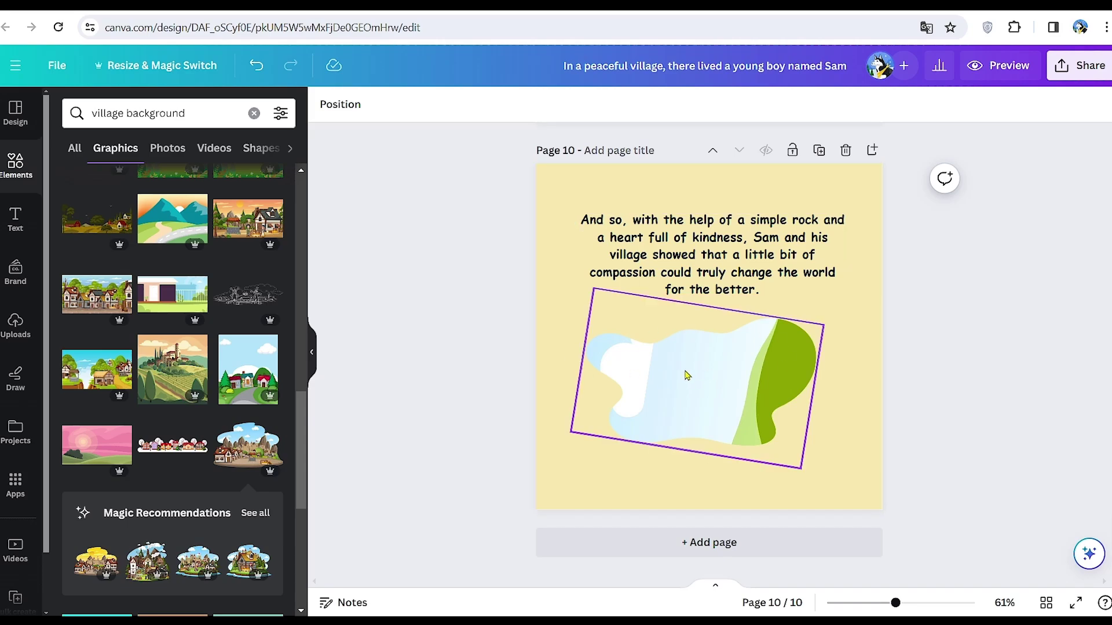
click(14, 491)
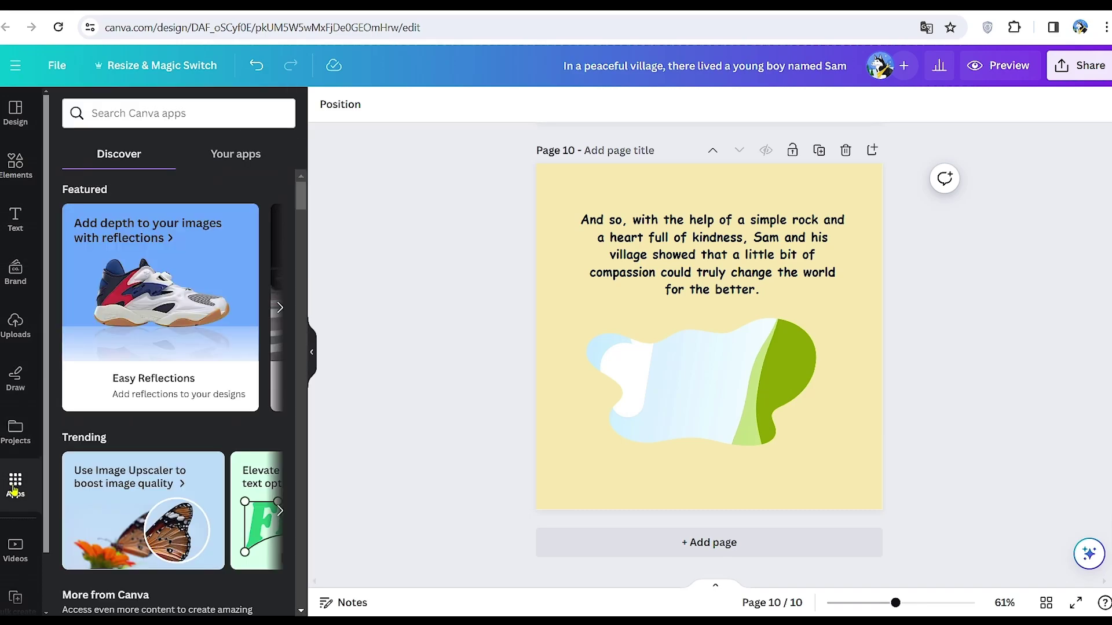
scroll(220, 516, down, 8)
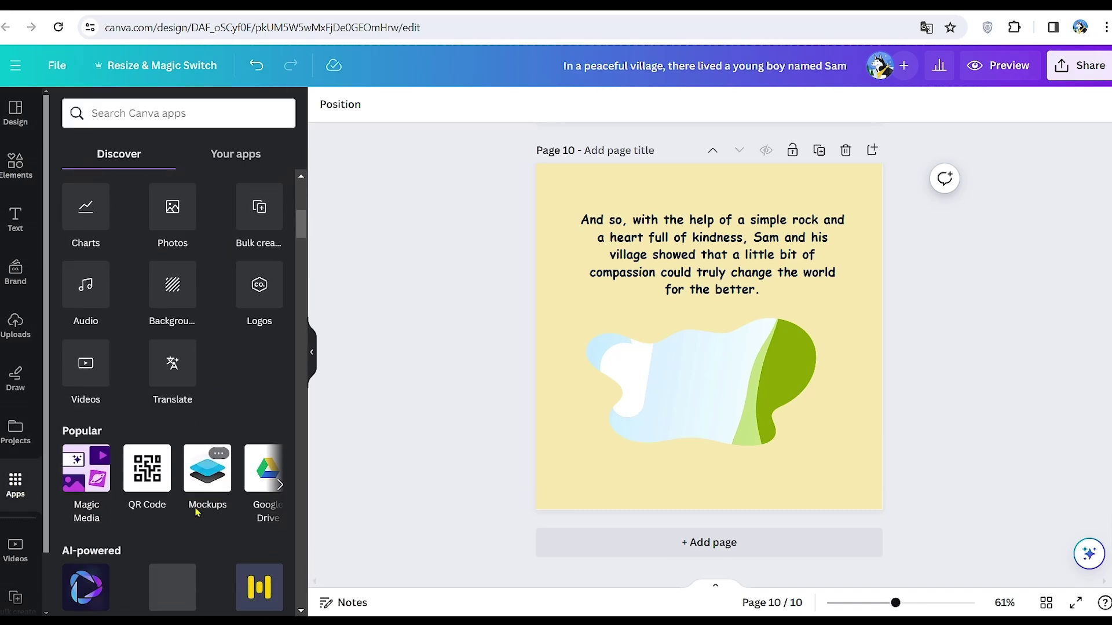
scroll(195, 512, down, 1)
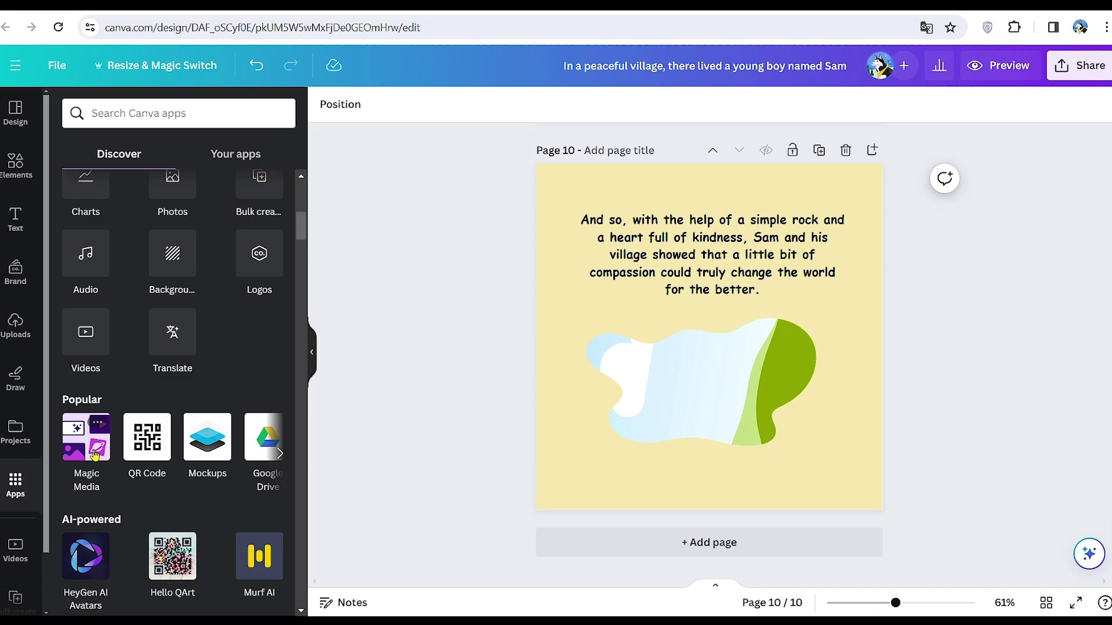
click(96, 456)
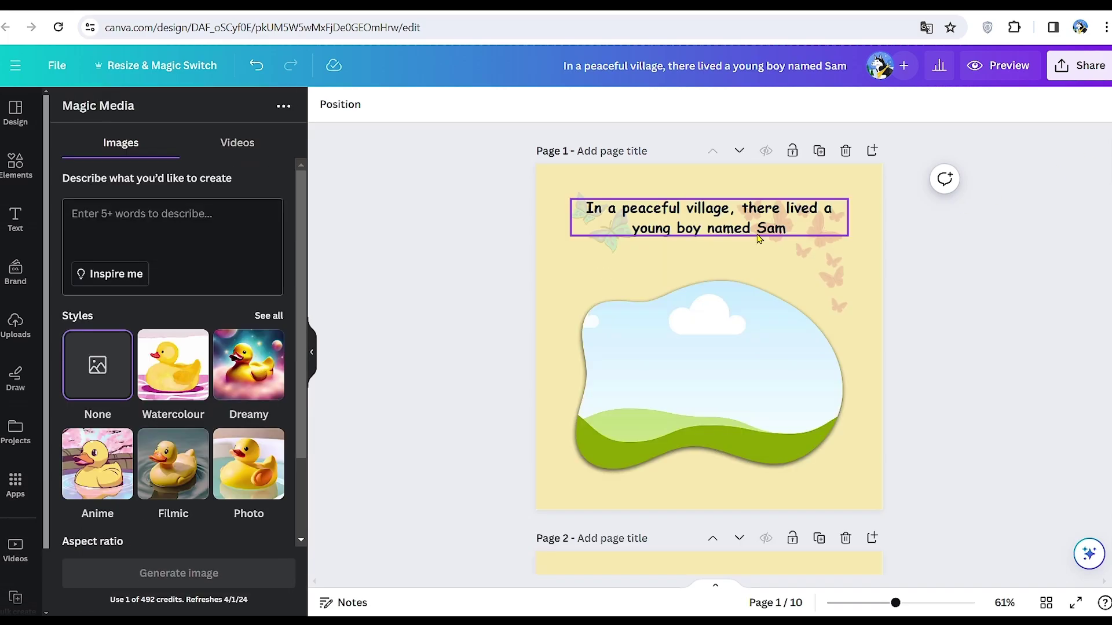
Enter "village" as the Magic Media image prompt, copying the word from the text on page 1
click(705, 217)
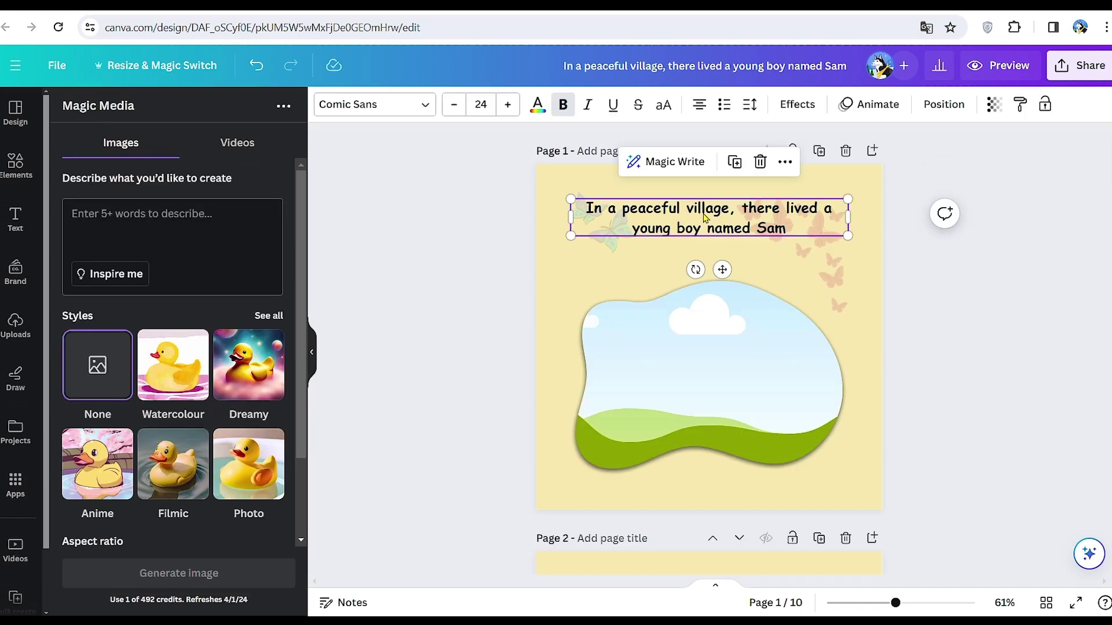
click(704, 217)
drag(729, 209, 689, 208)
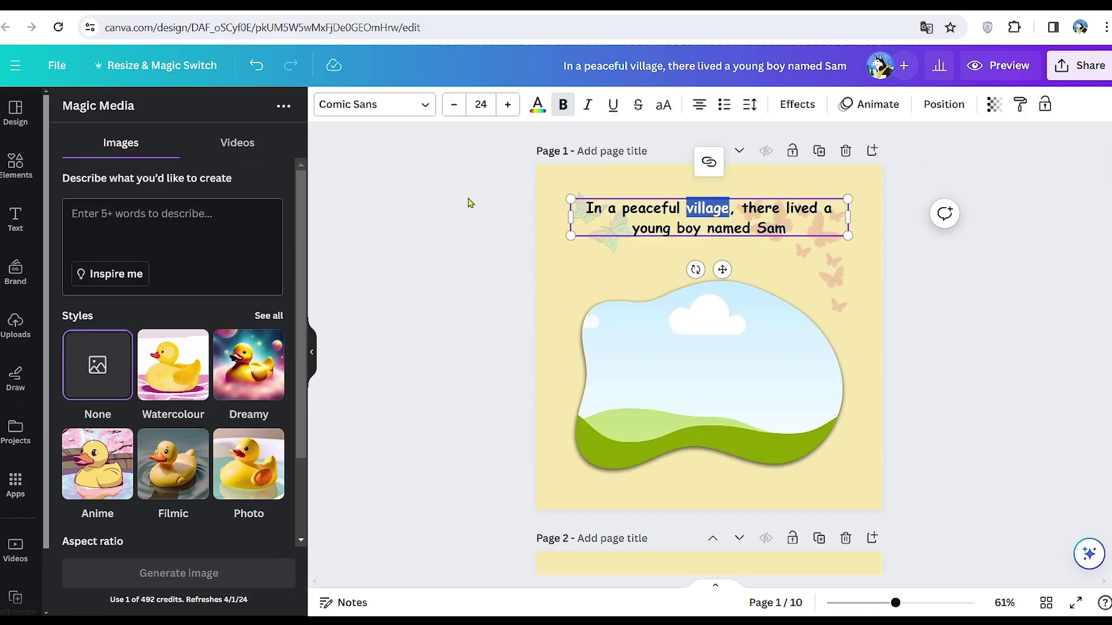
click(209, 219)
key(ctrl+v)
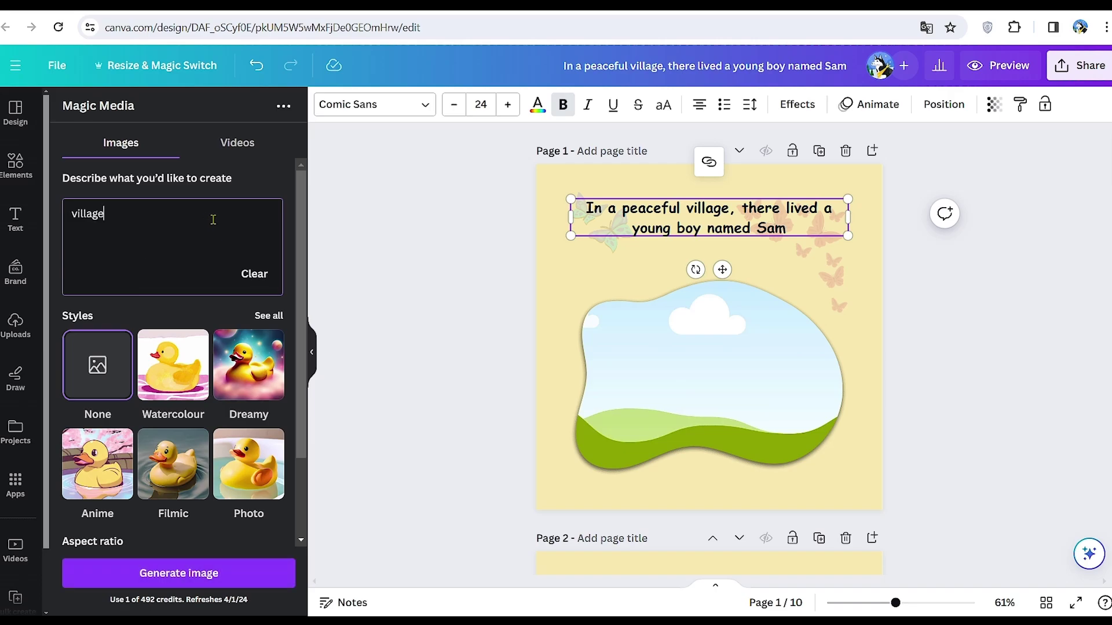
Generate the images in the Playful style and fill the blob frame on page 1 with a generated village picture
click(268, 316)
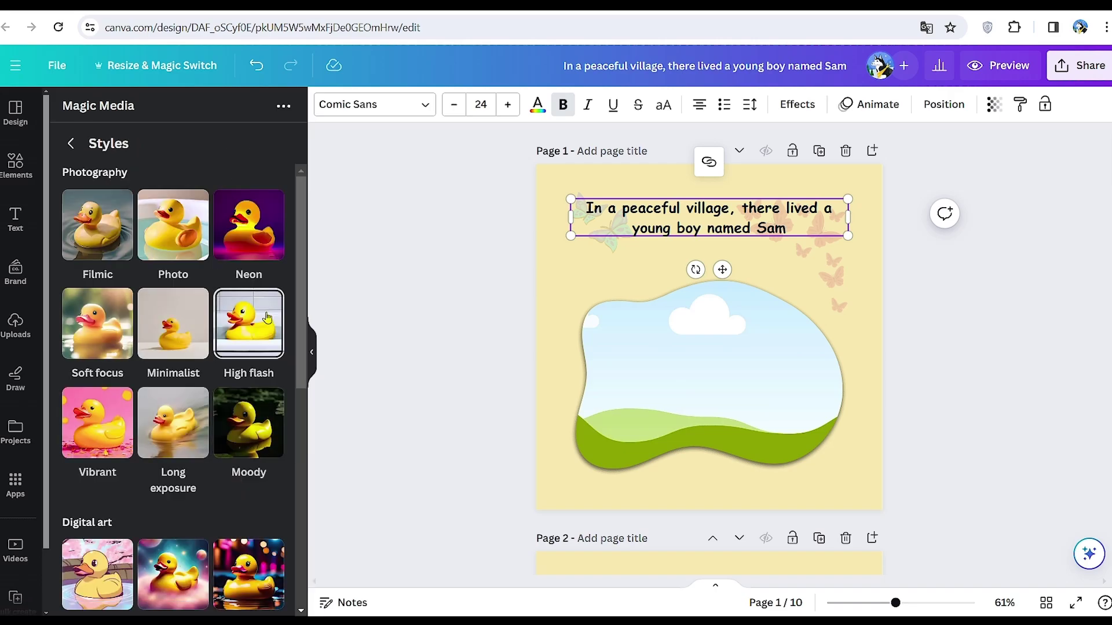
scroll(261, 322, down, 7)
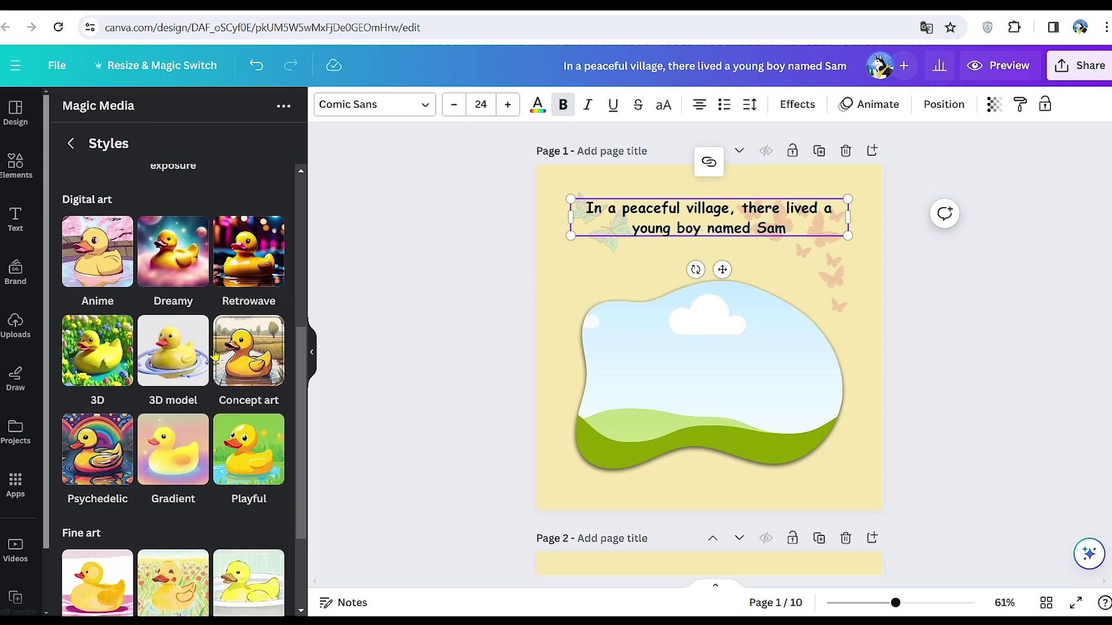
click(263, 360)
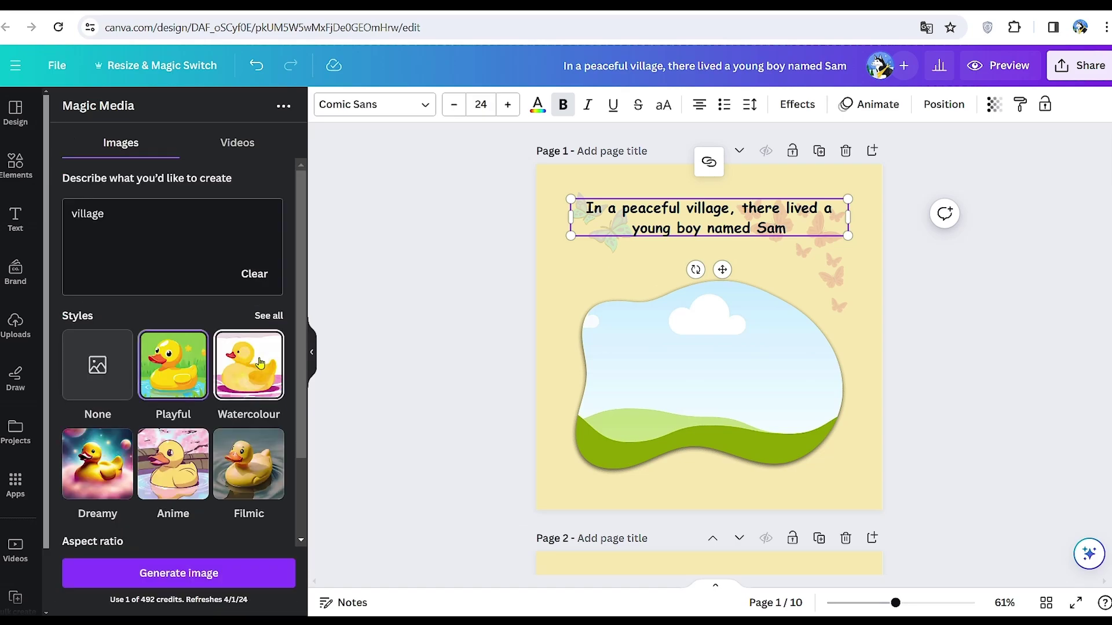
click(212, 575)
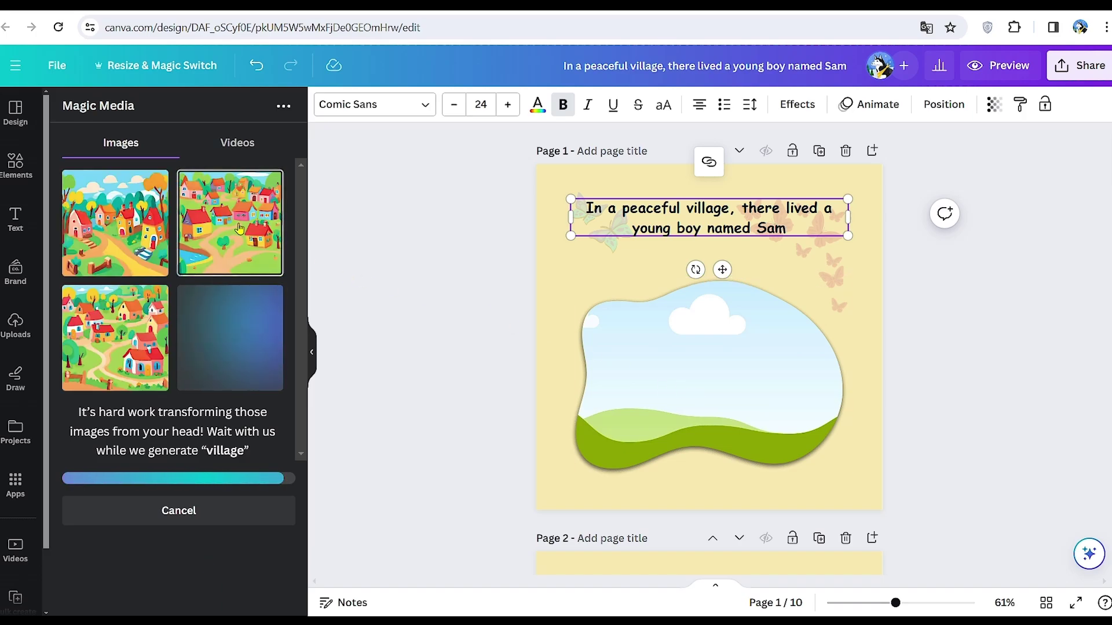
drag(241, 227, 640, 350)
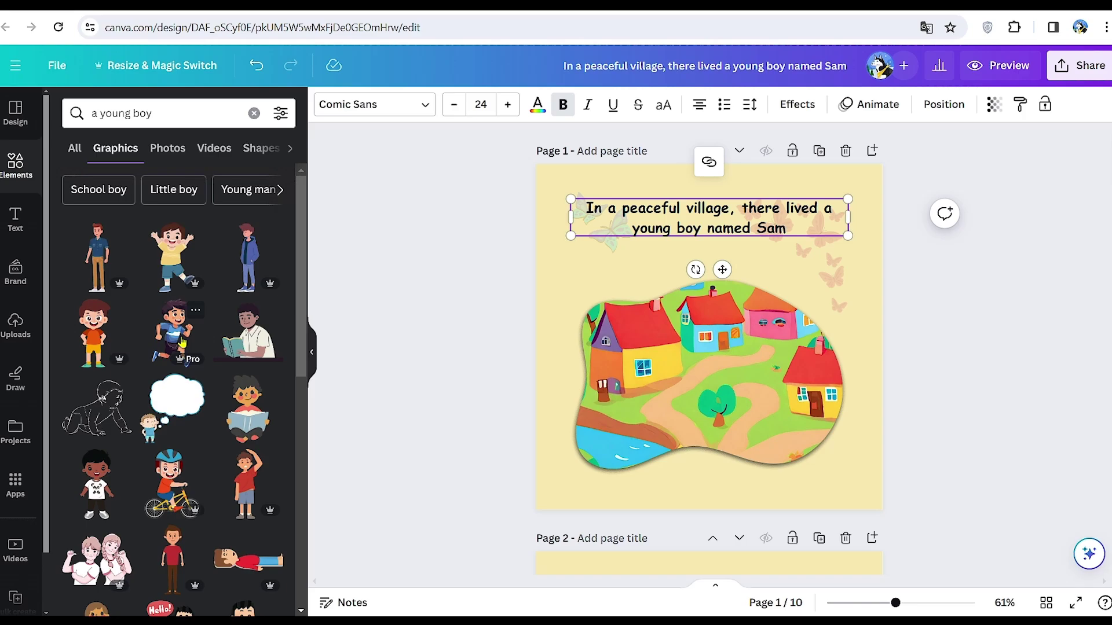
Add the running boy in the blue shirt to page 1 and shrink him onto the path beside the small tree
click(188, 340)
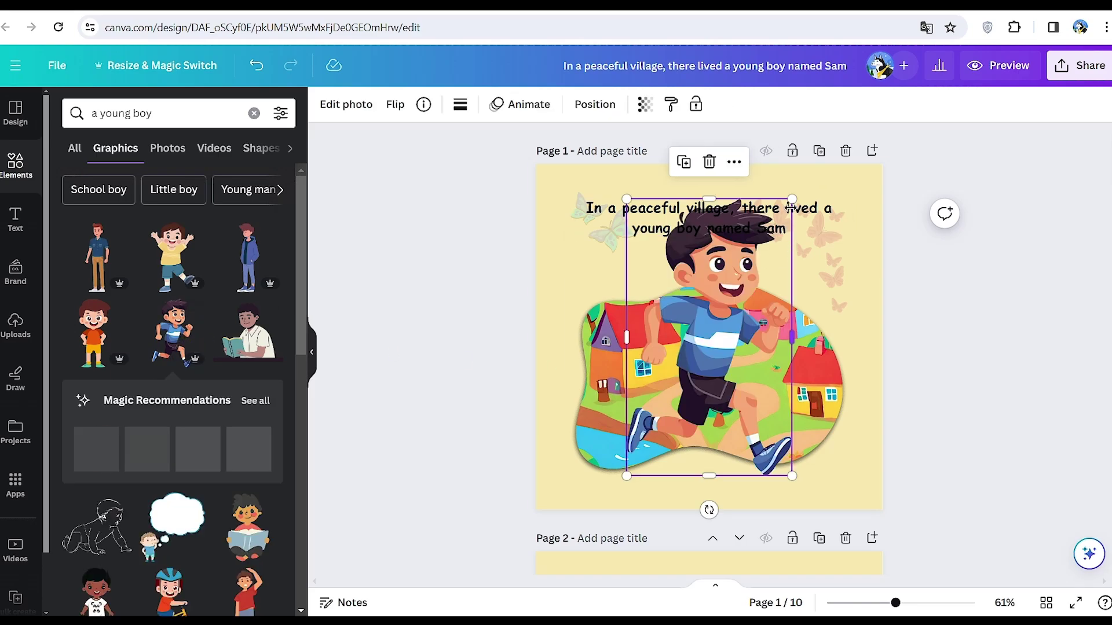
drag(792, 198, 684, 372)
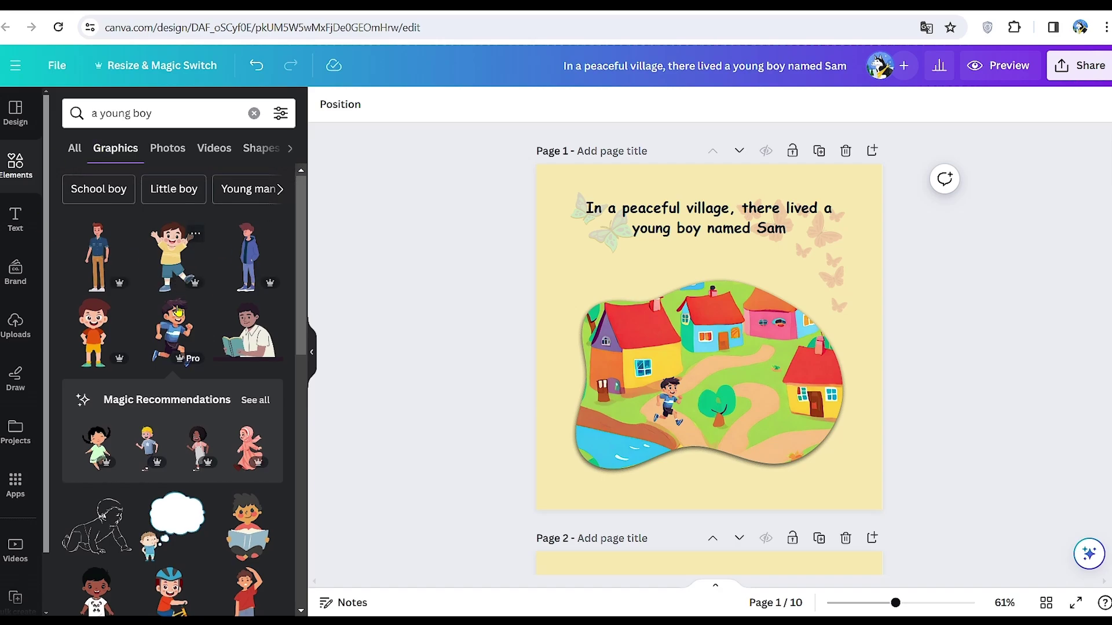
scroll(246, 264, down, 2)
scroll(225, 335, down, 2)
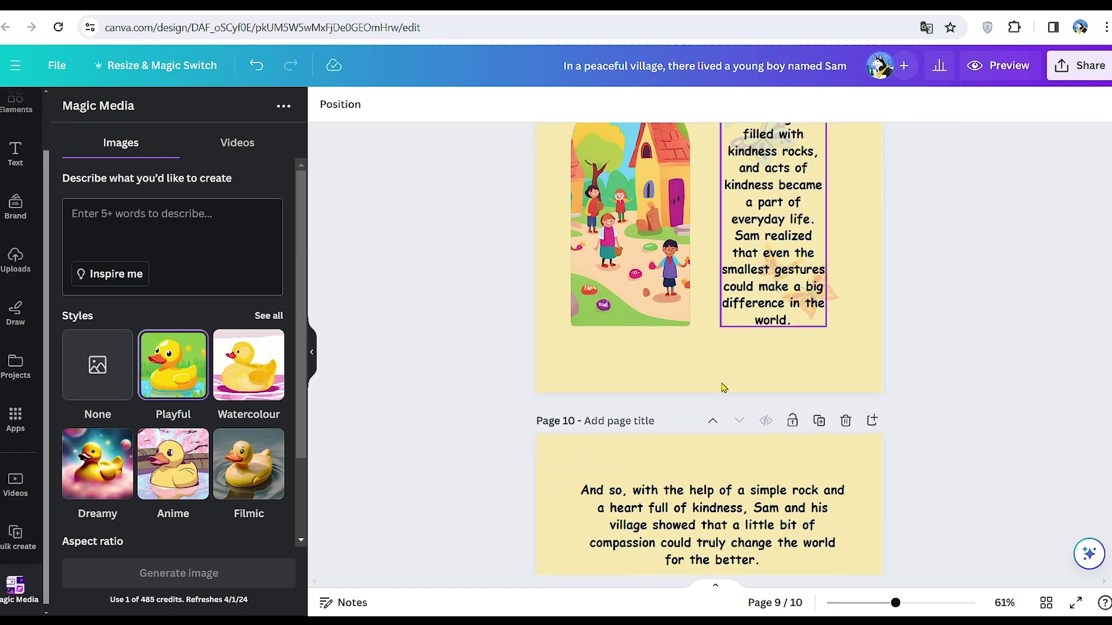
Enter the whole passage from page 10 as the Magic Media image prompt
scroll(724, 388, down, 4)
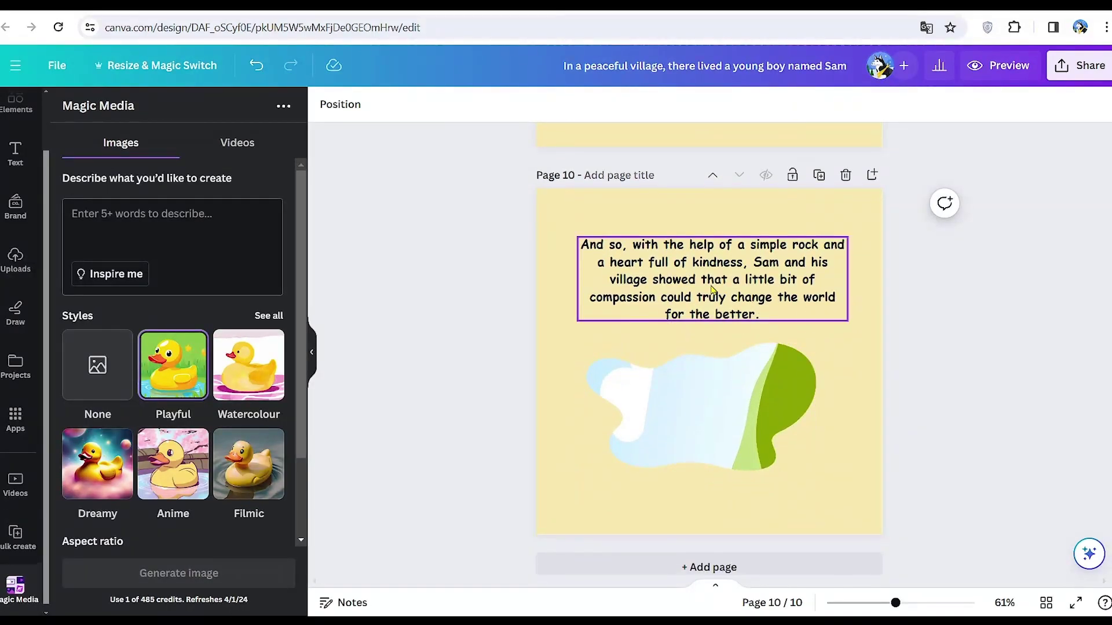
double_click(712, 289)
key(ctrl+c)
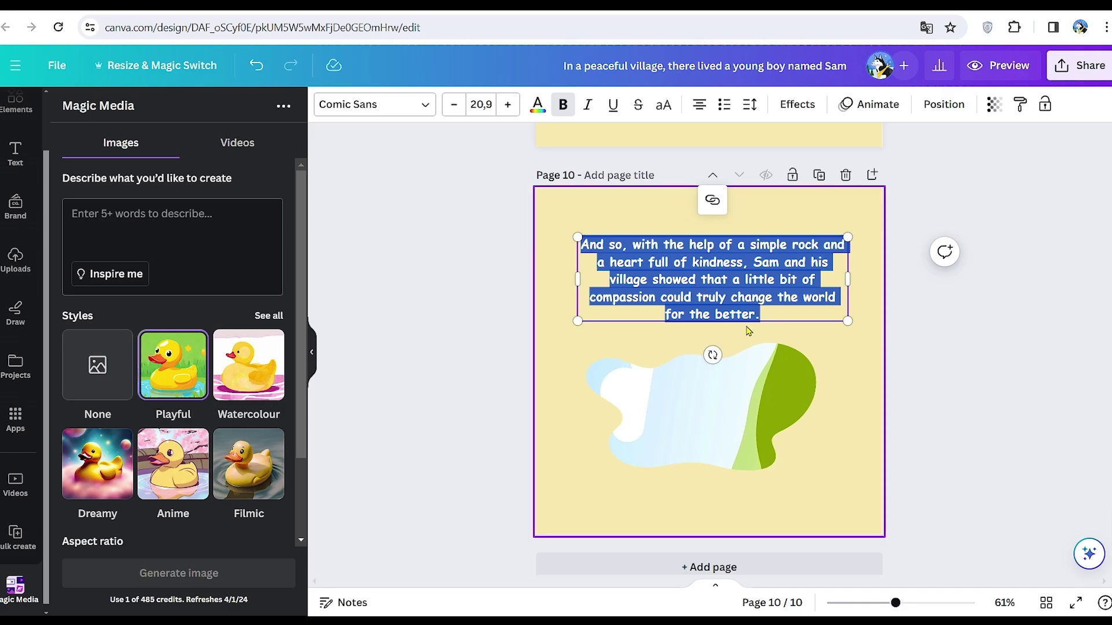
click(191, 223)
key(ctrl+v)
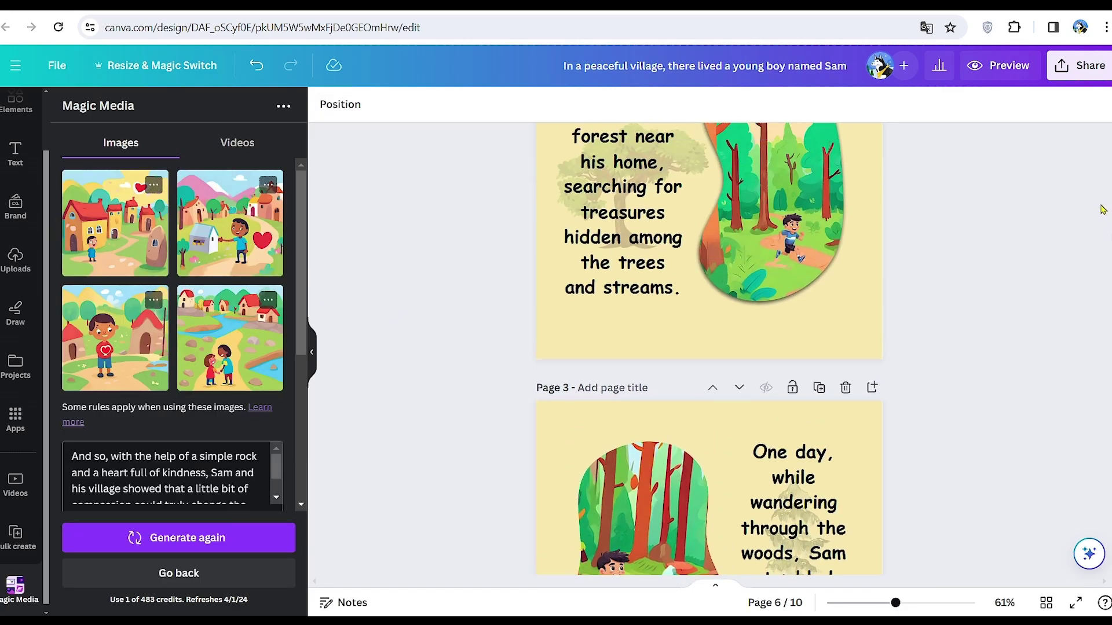
Publish all 10 pages of the story book to Simplebooklet Flip through the full list of sharing options
scroll(776, 392, up, 20)
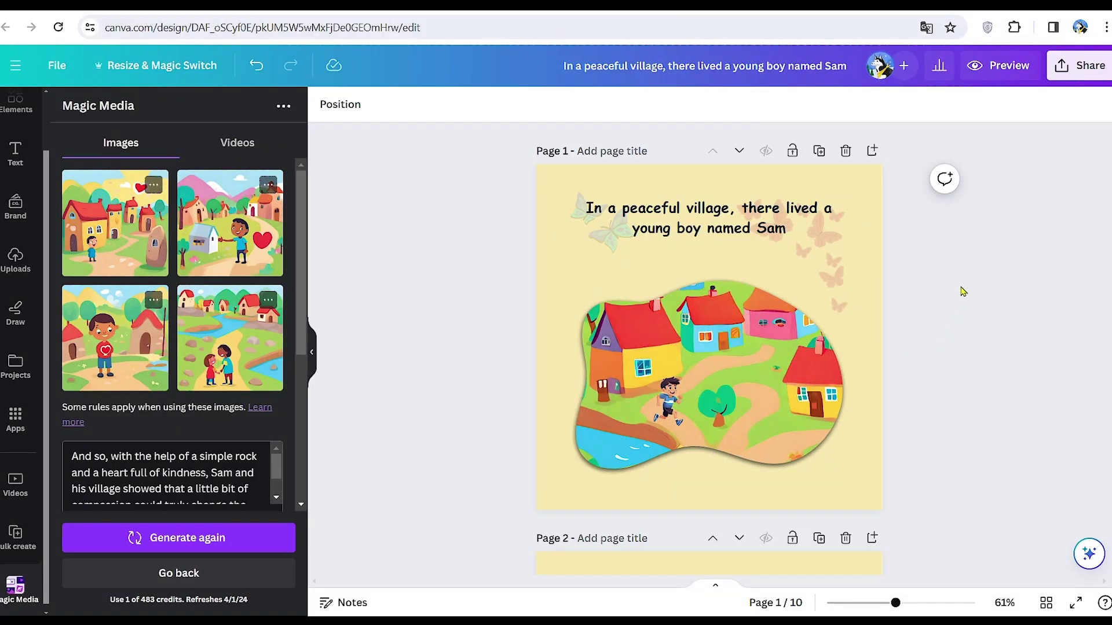
click(1073, 74)
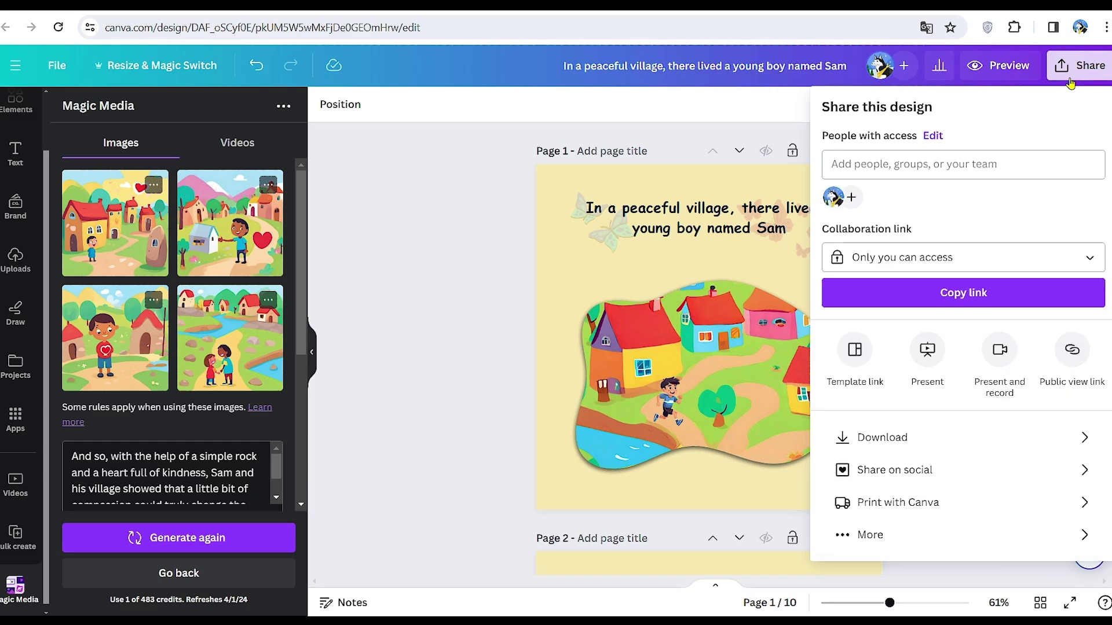
click(902, 542)
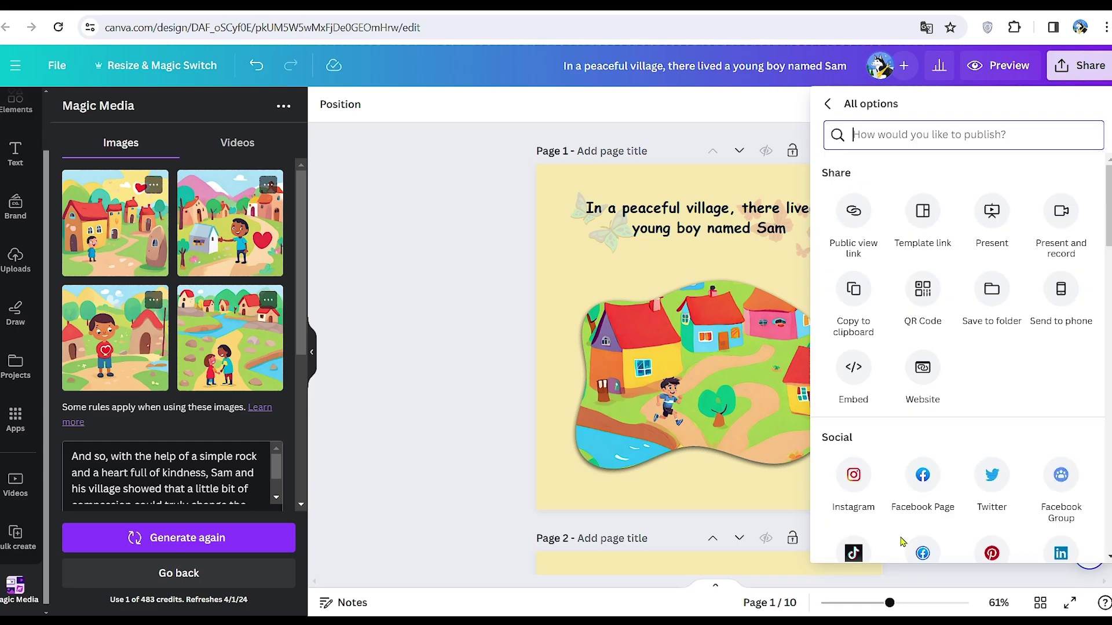
scroll(901, 540, down, 3)
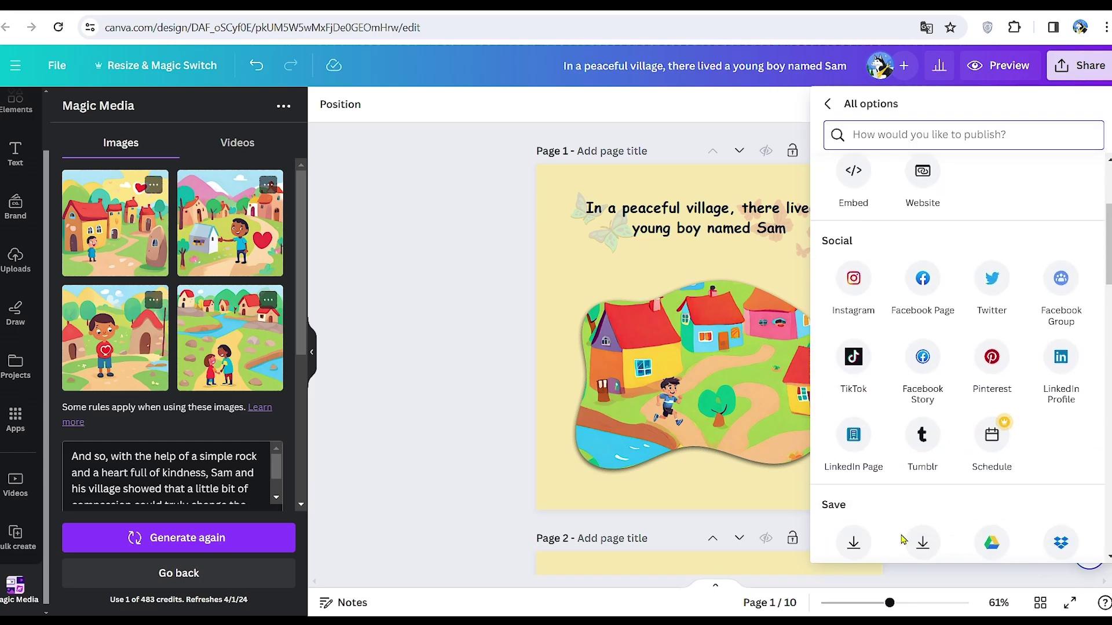
scroll(901, 540, down, 8)
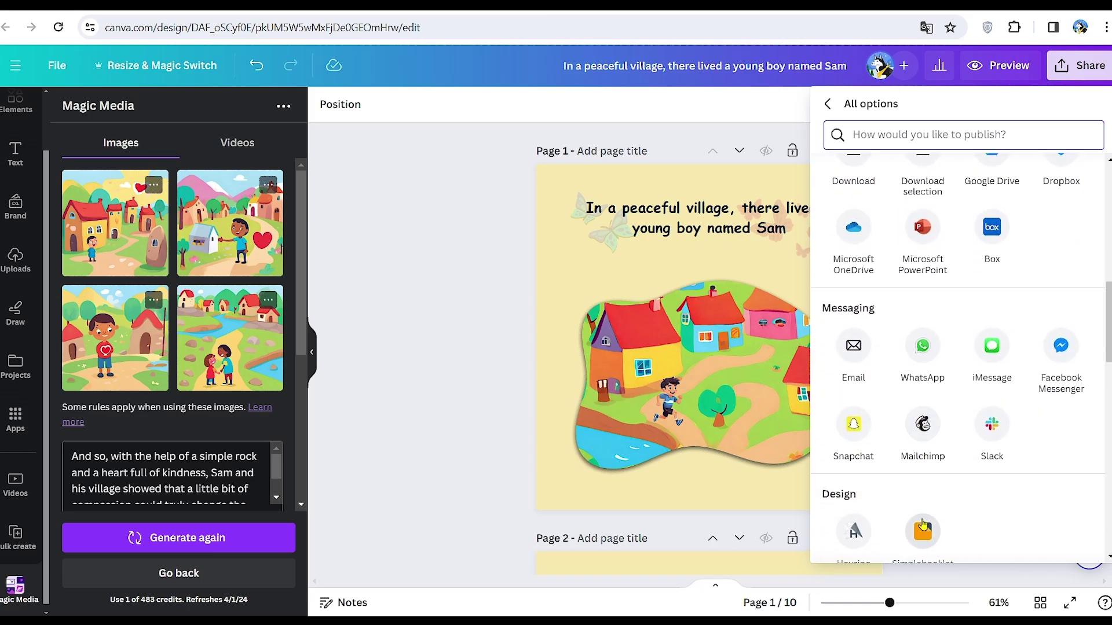
scroll(922, 527, down, 1)
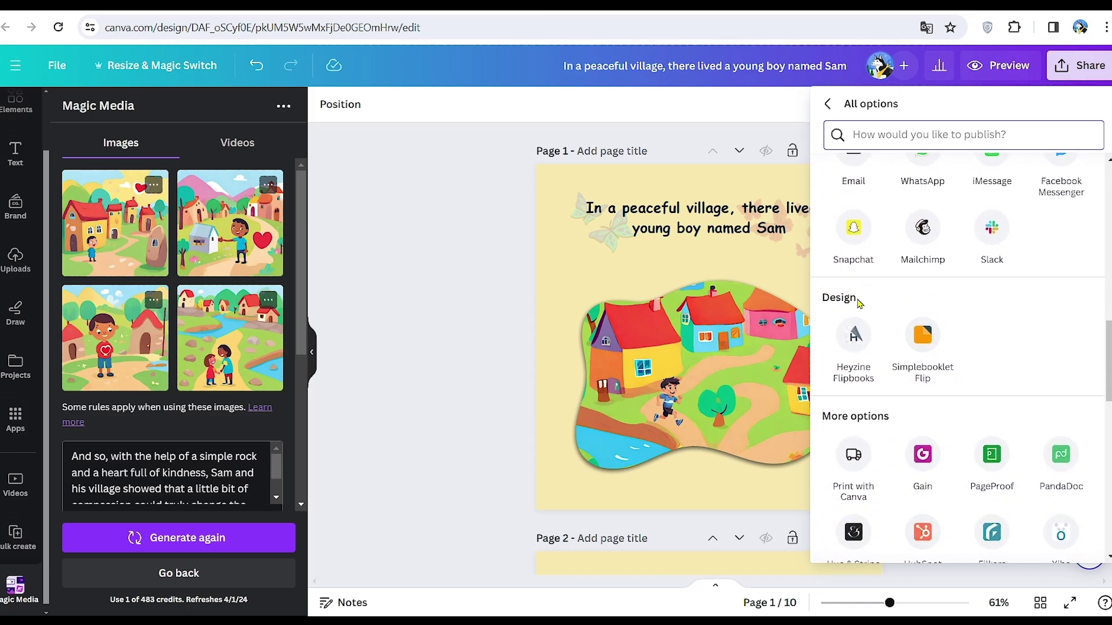
click(919, 346)
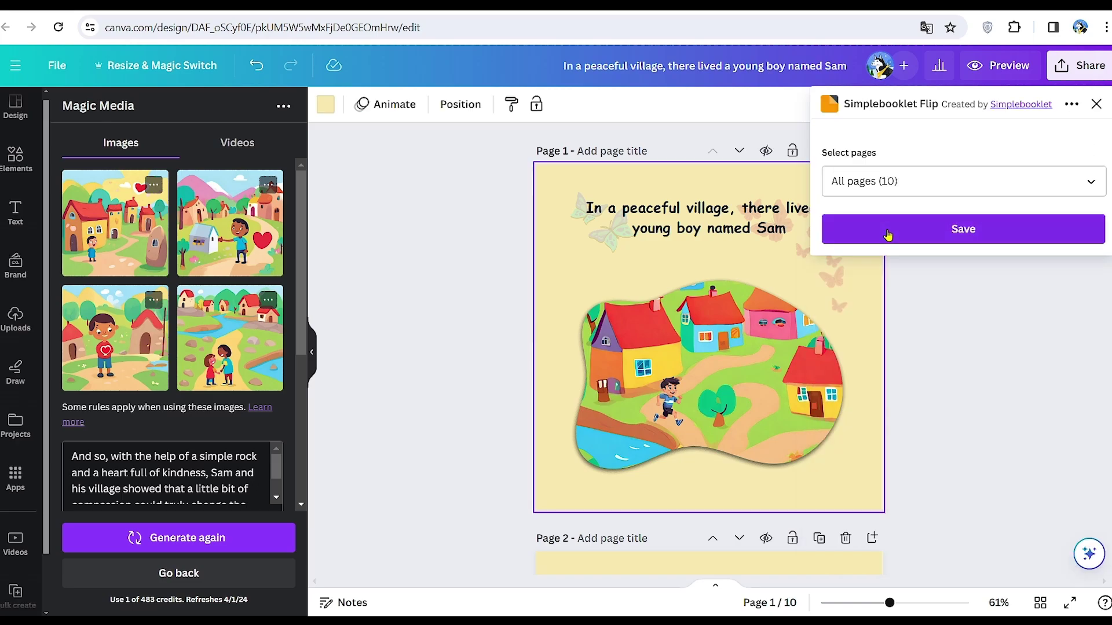
click(973, 225)
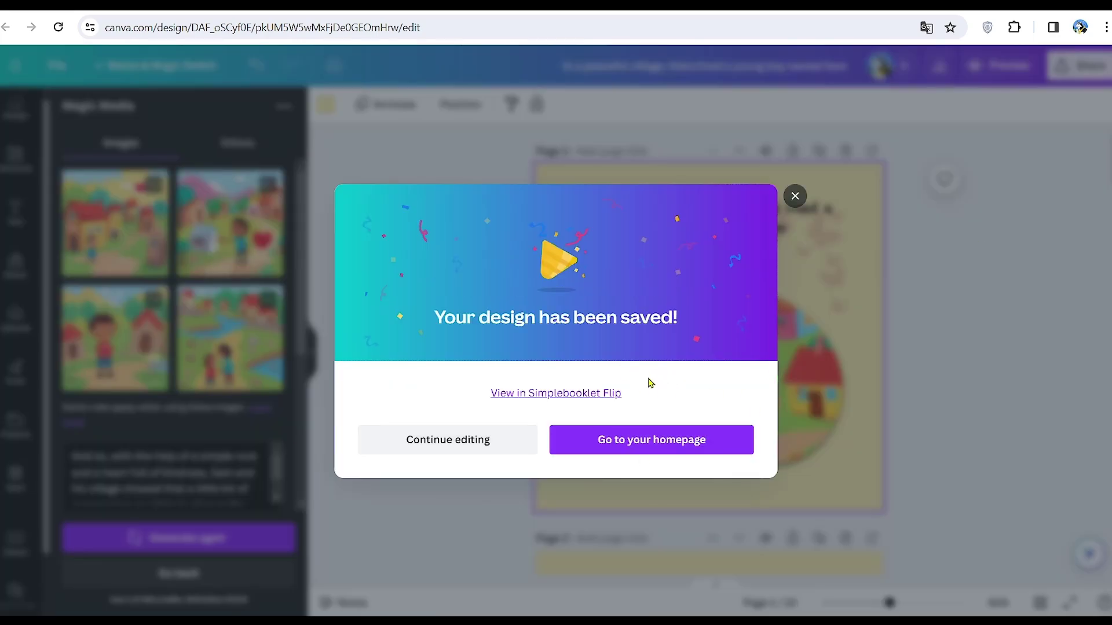
Open the saved design in Simplebooklet Flip and leaf forward from the cover through the first spreads
click(569, 396)
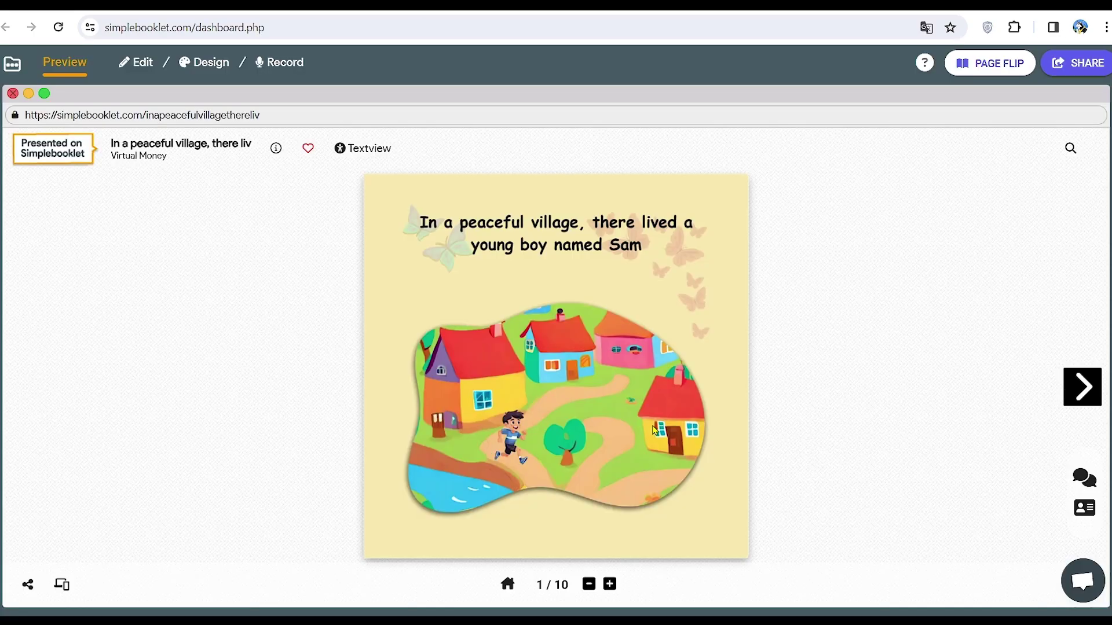
click(1089, 400)
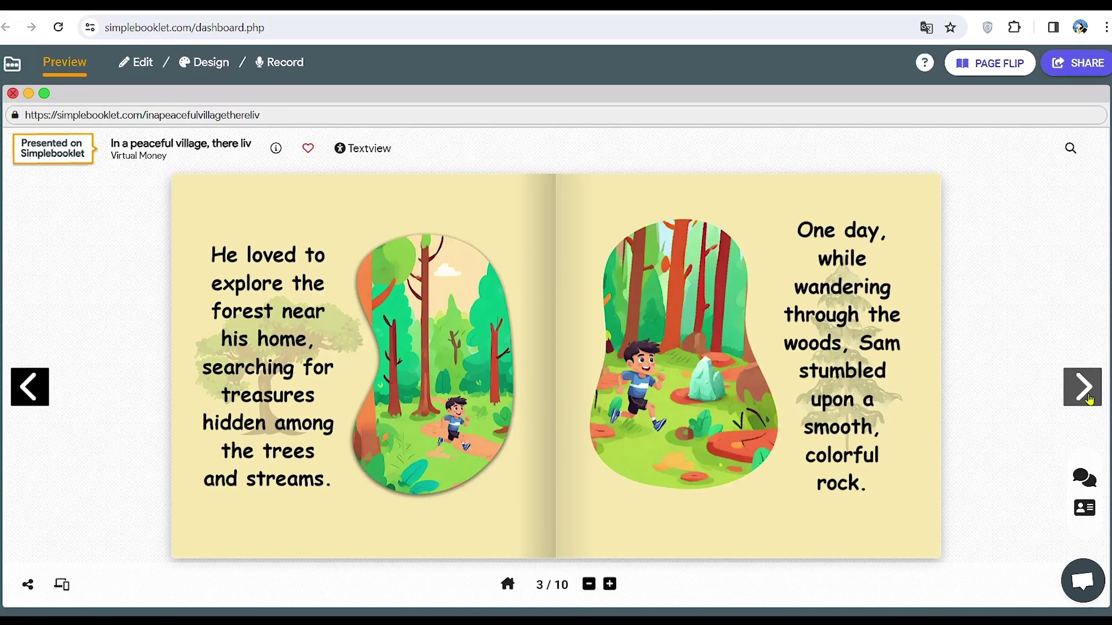
click(1089, 399)
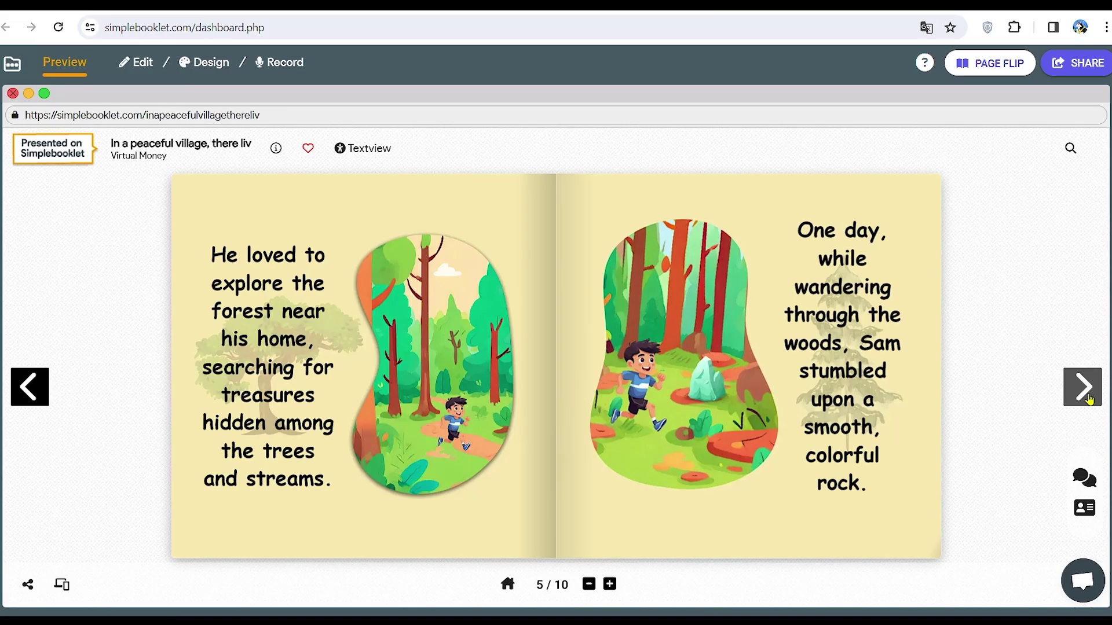